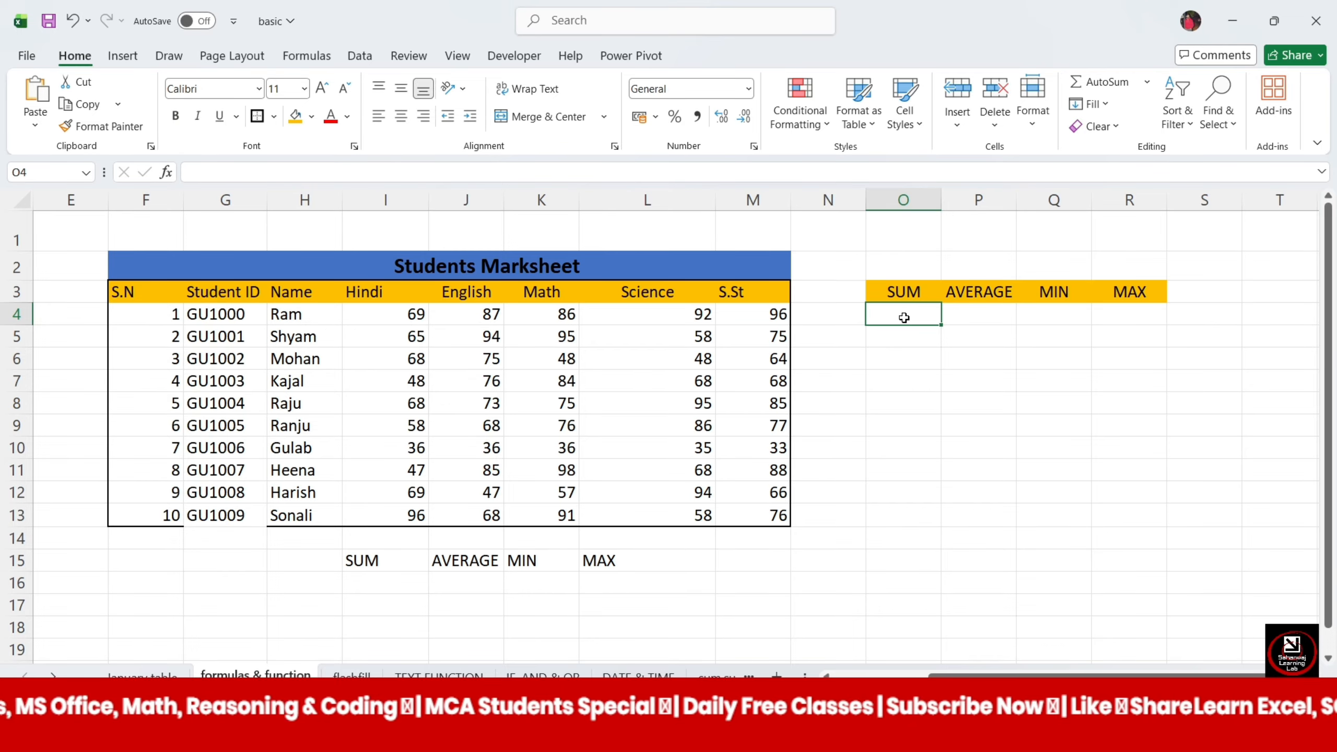
# Total the first student's five subject marks in cell O4 with the formula =SUM(I4:M4).
pyautogui.doubleClick(903, 318)
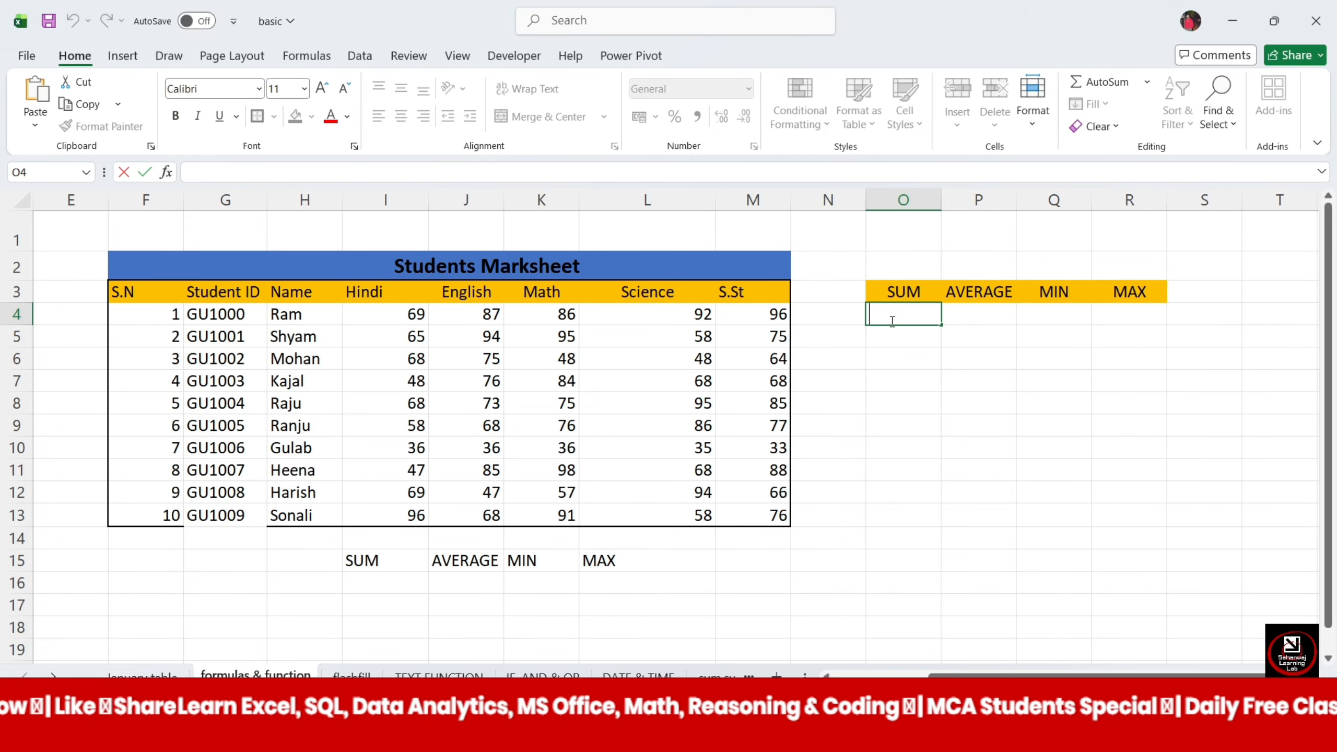
pyautogui.write('=')
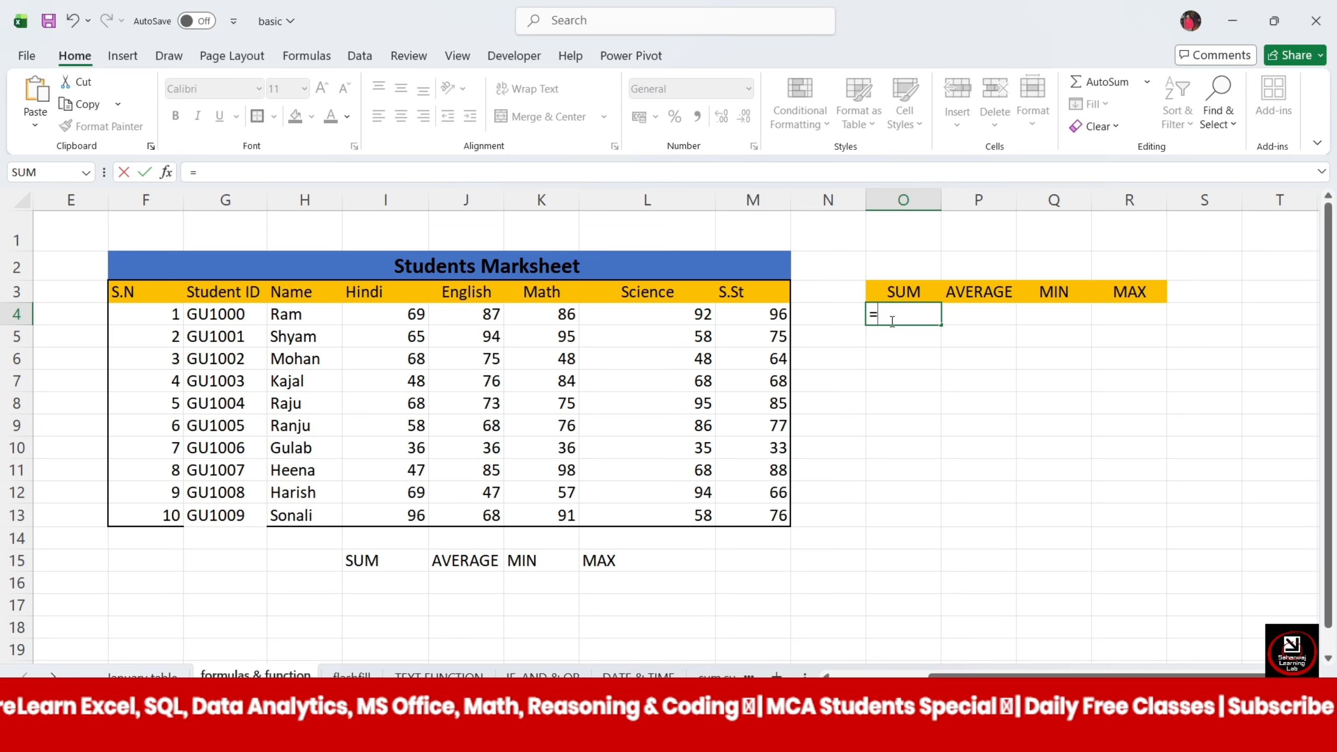
pyautogui.write('SUM')
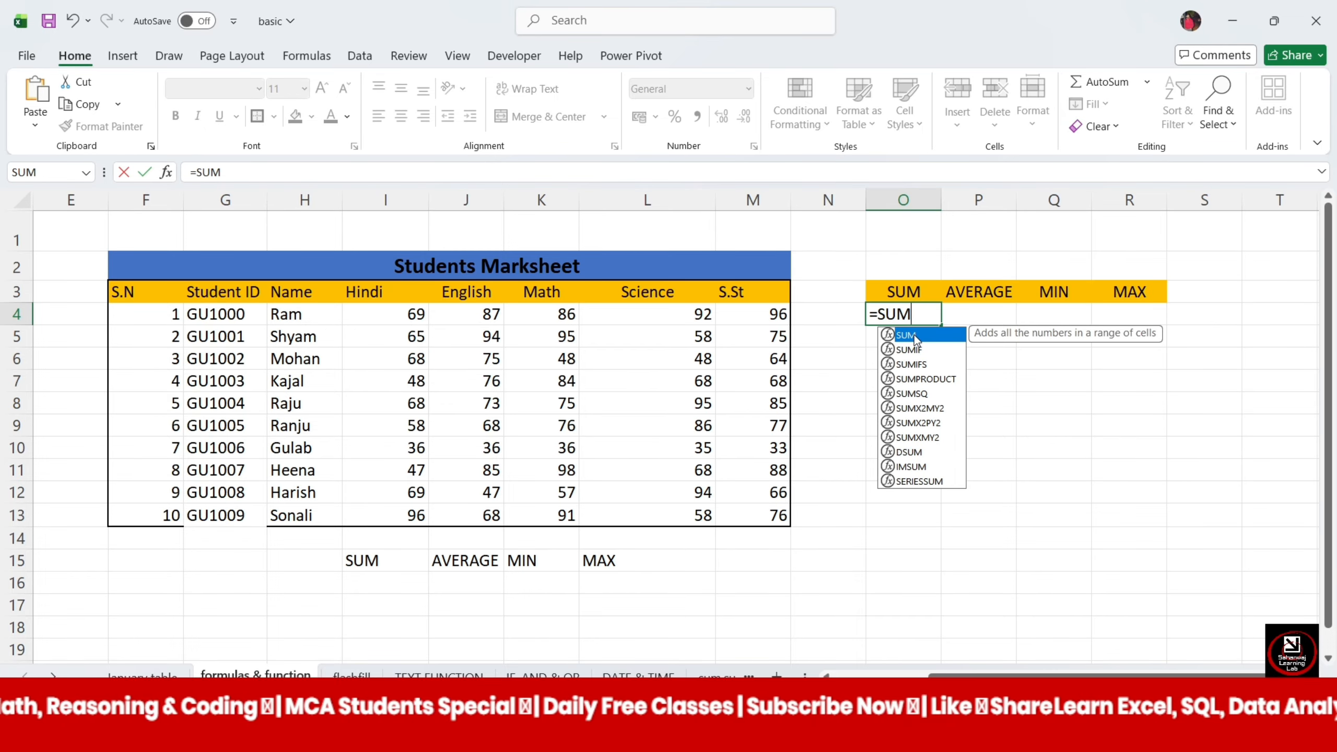
pyautogui.doubleClick(915, 336)
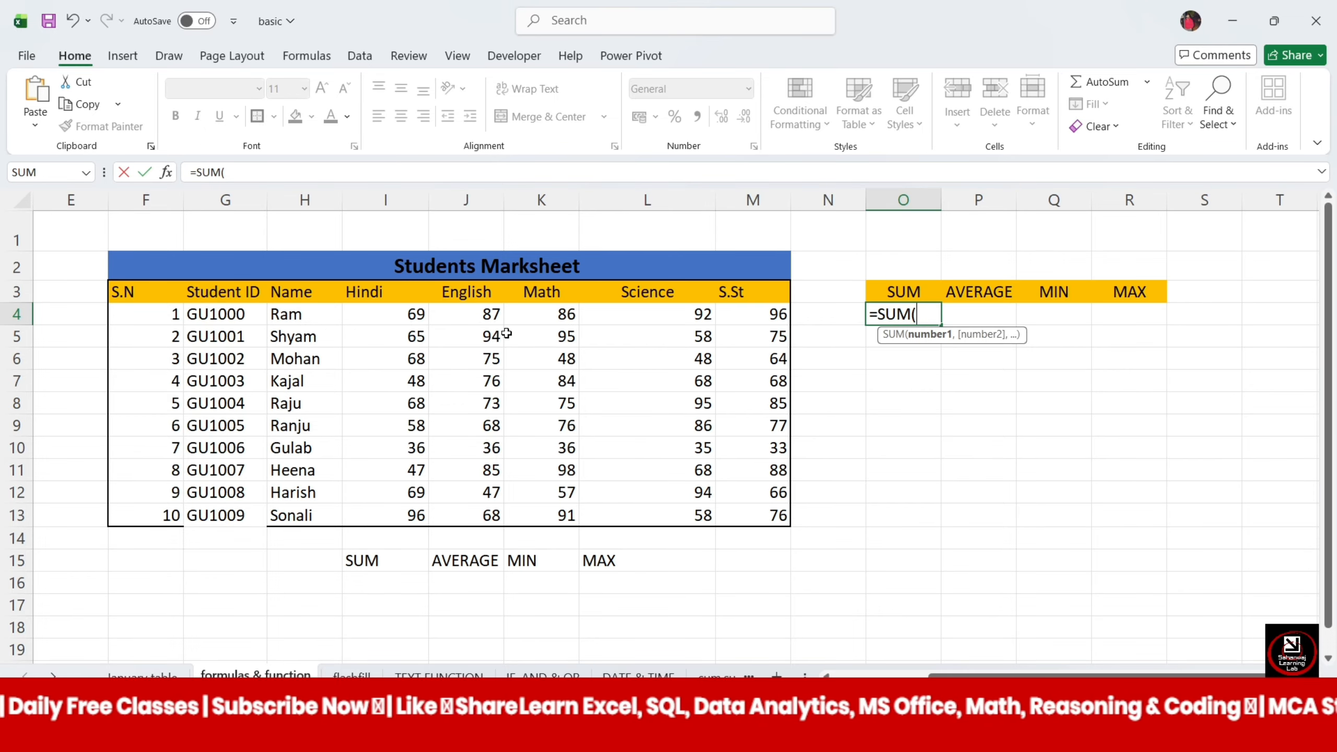
pyautogui.click(388, 316)
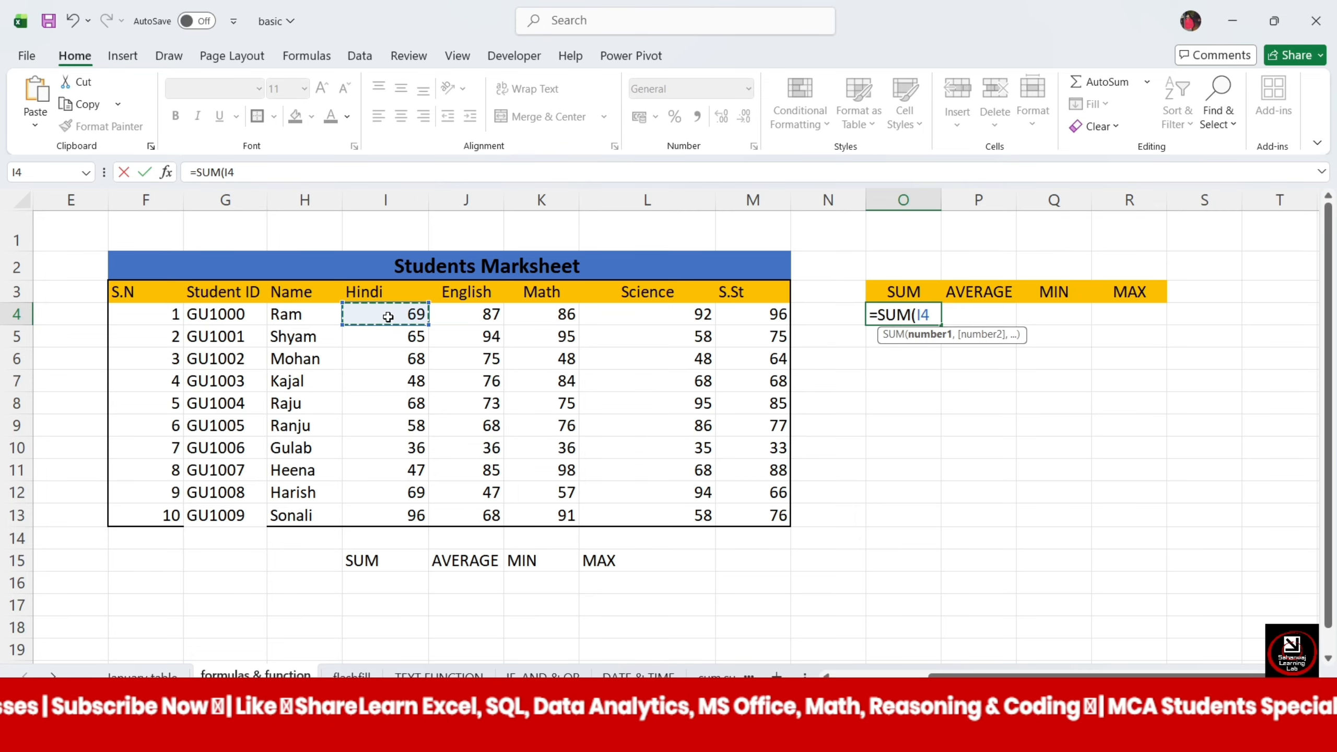
pyautogui.moveTo(388, 317); pyautogui.dragTo(735, 312)
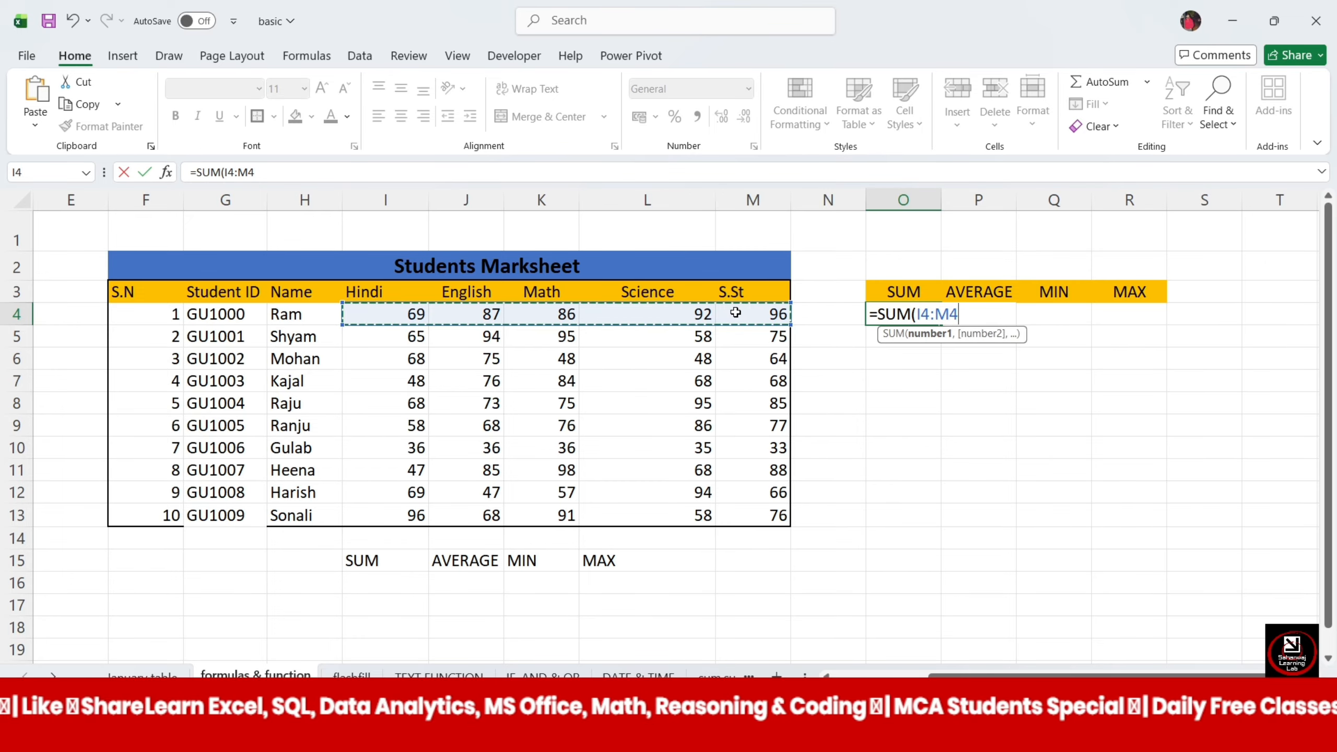
pyautogui.write(')')
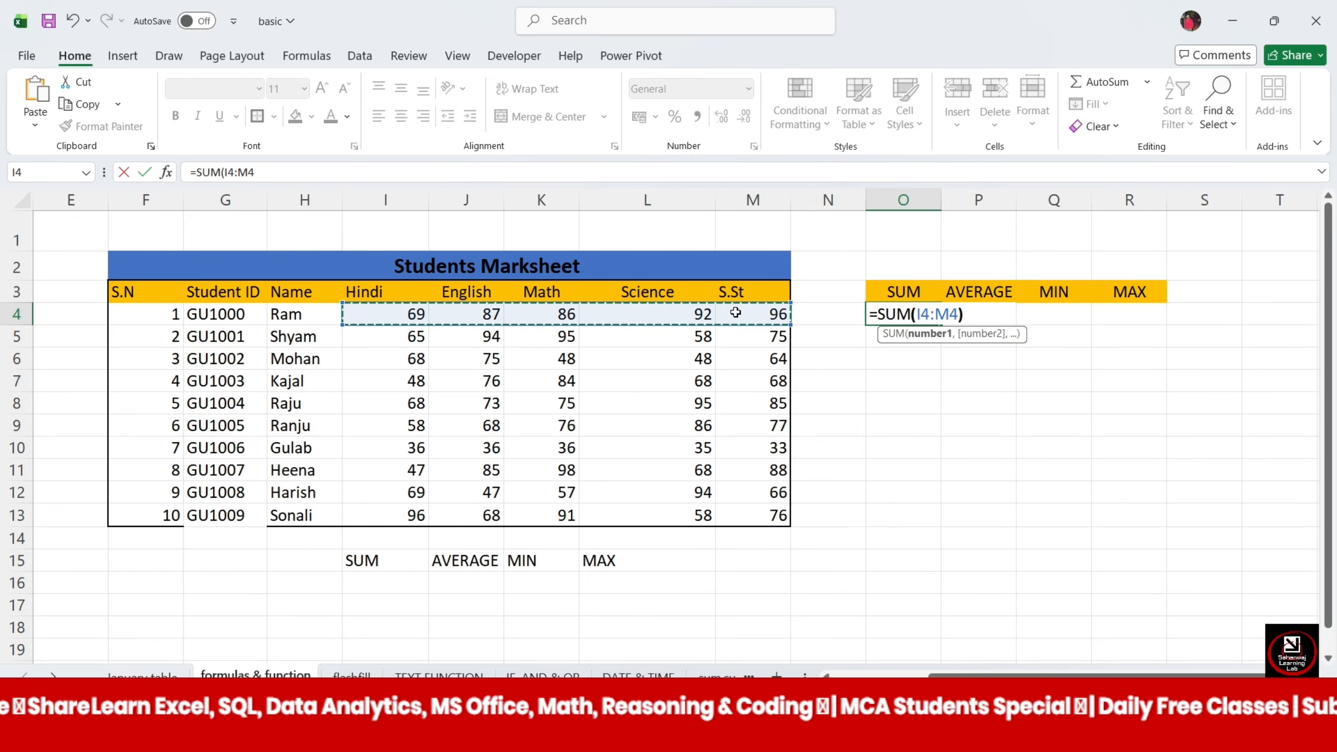
pyautogui.press('Return')
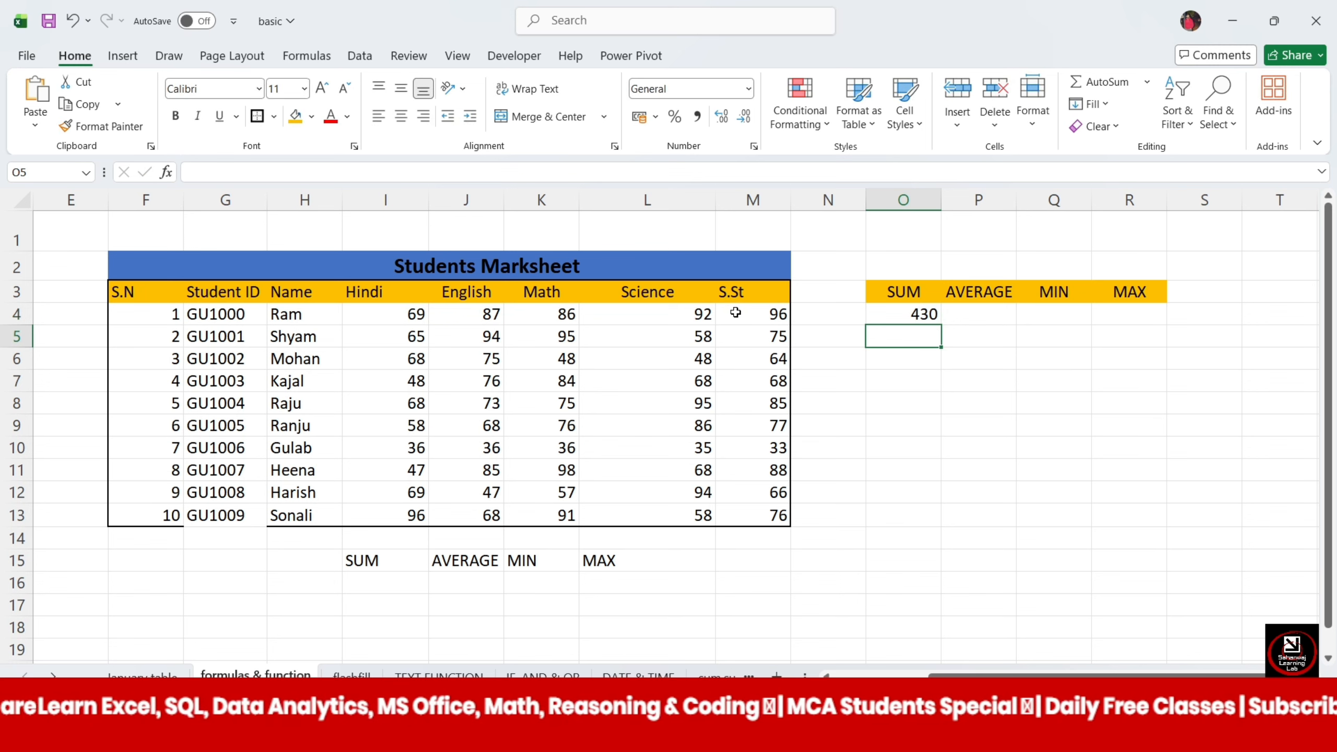
# Fill the SUM formula from O4 down to O13 for the remaining students.
pyautogui.click(896, 318)
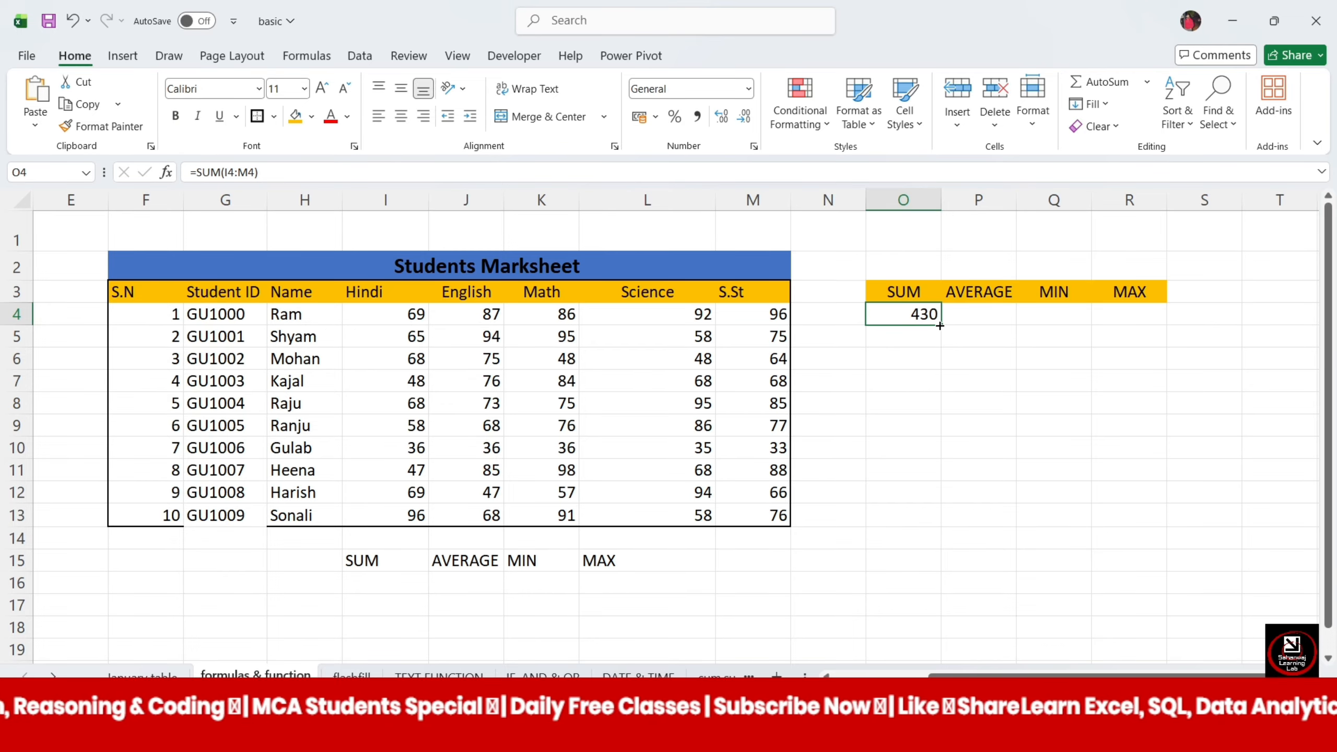
pyautogui.moveTo(940, 325); pyautogui.dragTo(944, 525)
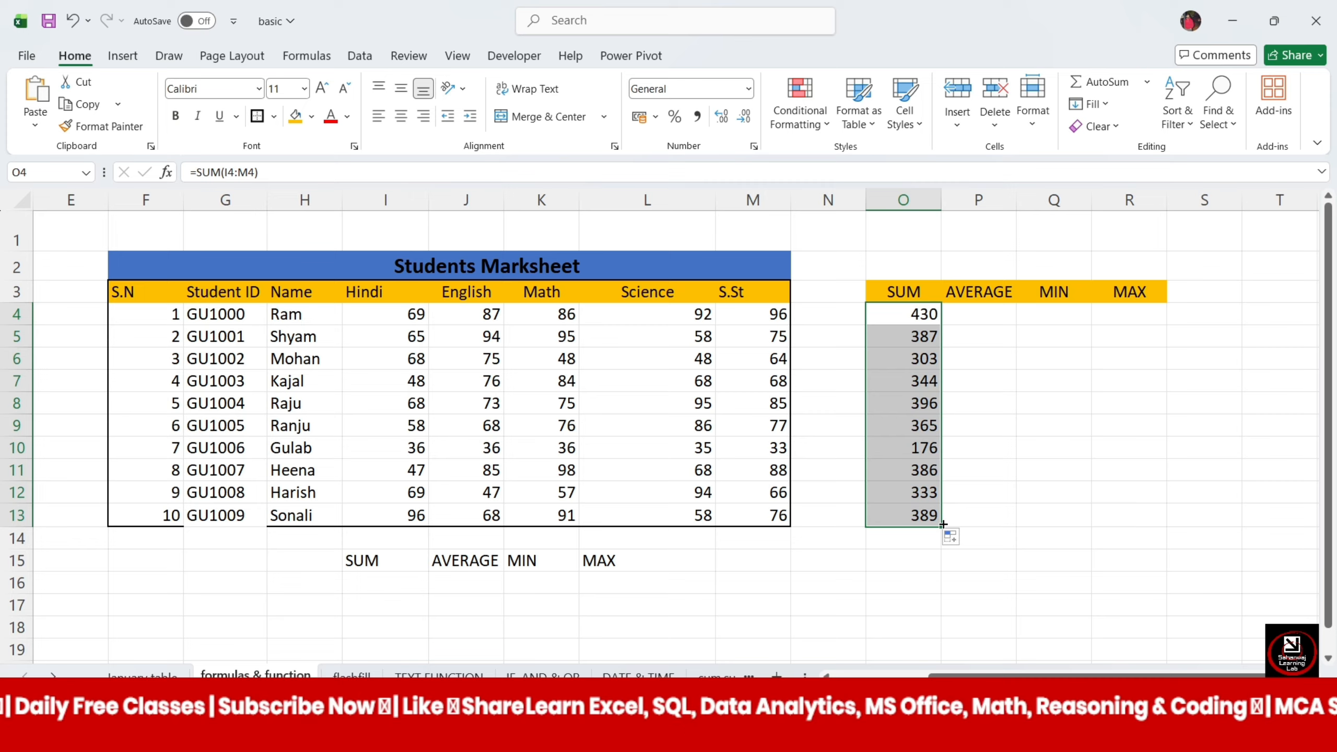
pyautogui.click(973, 462)
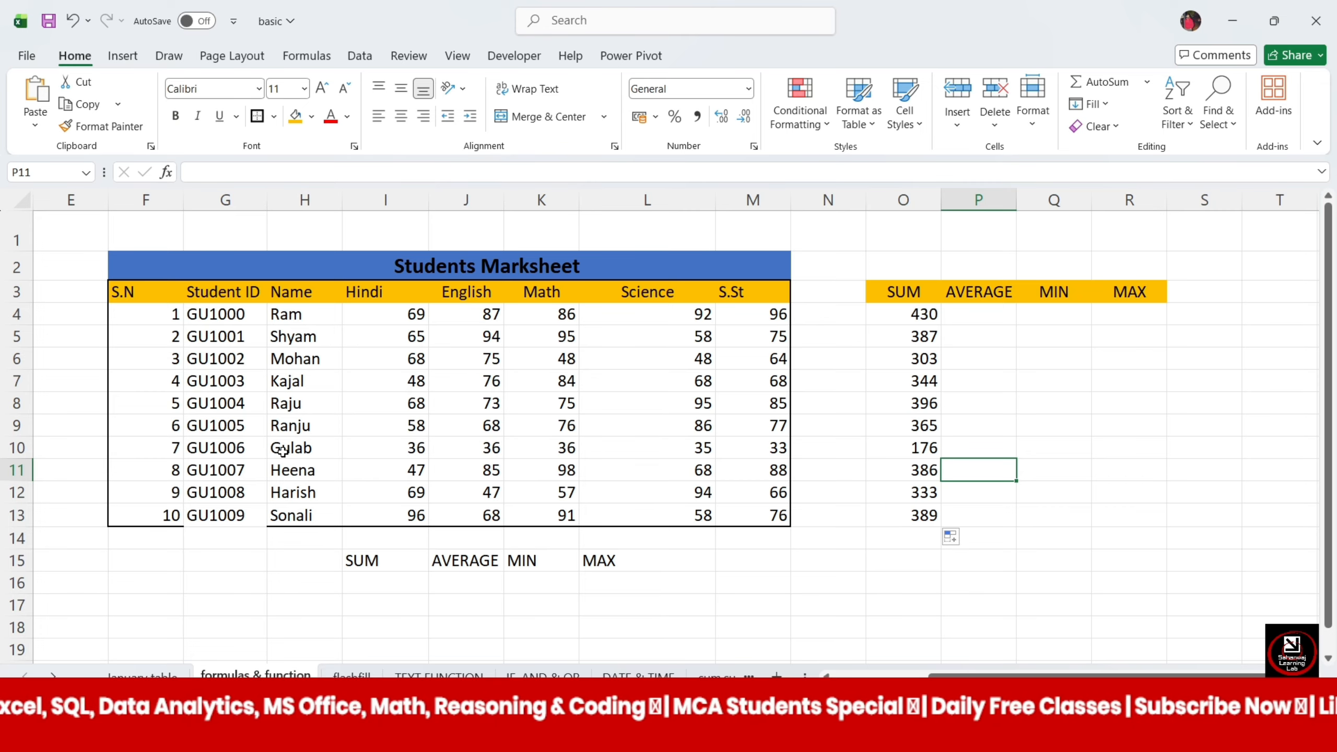
pyautogui.click(909, 317)
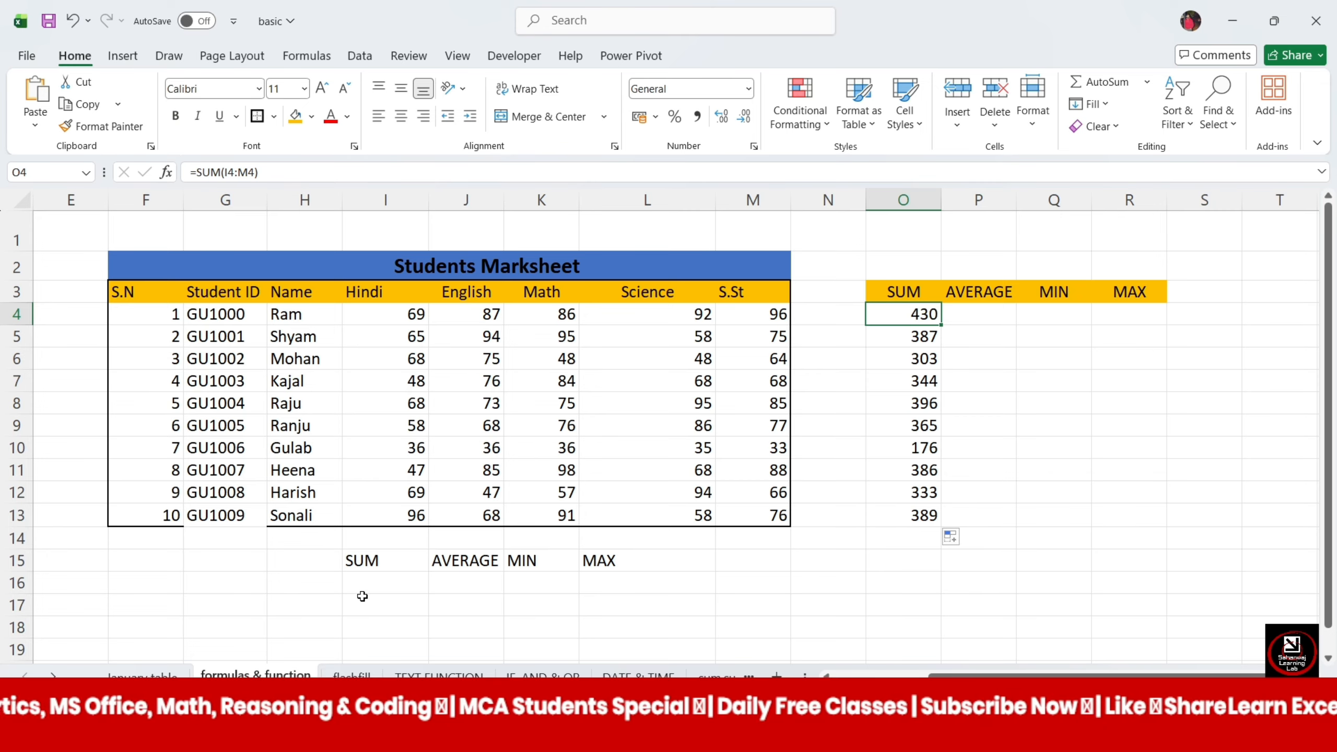
pyautogui.click(375, 581)
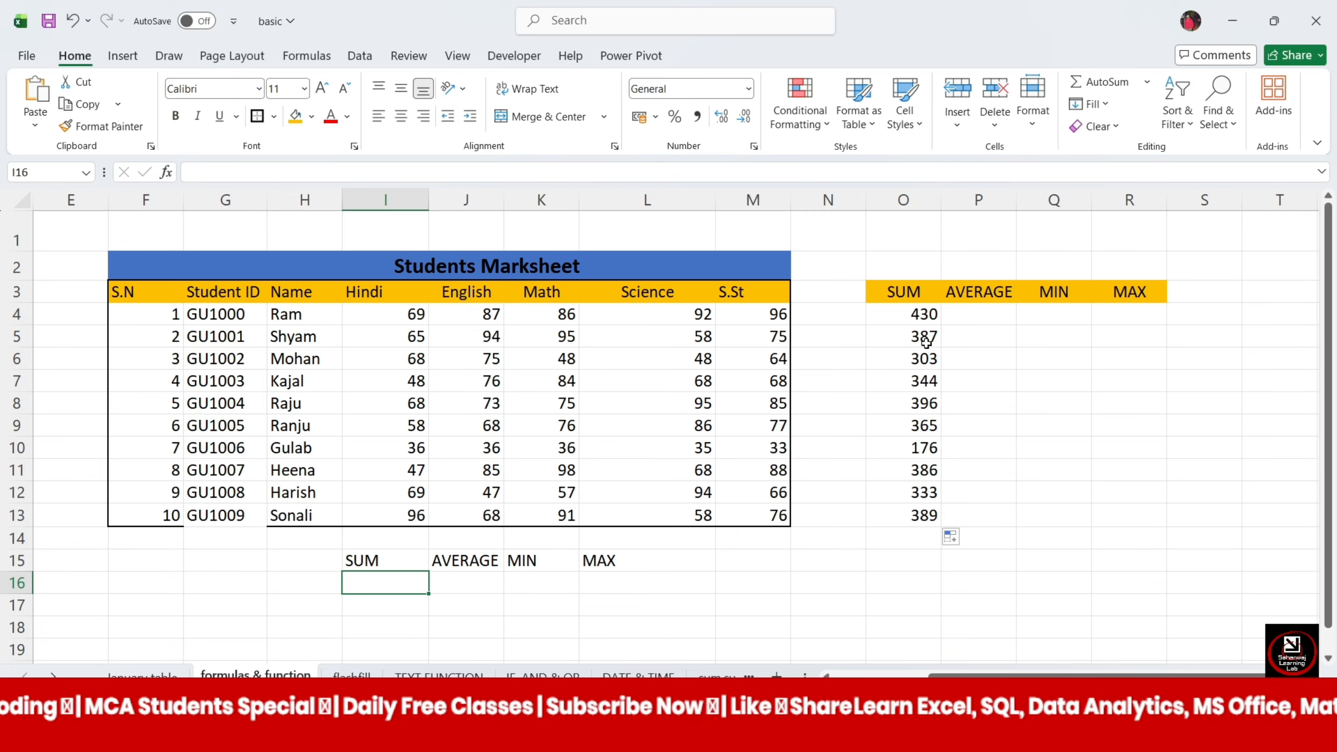
# Use AutoSum's Sum function in cell N4 to total the marks in I4:M4.
pyautogui.click(843, 319)
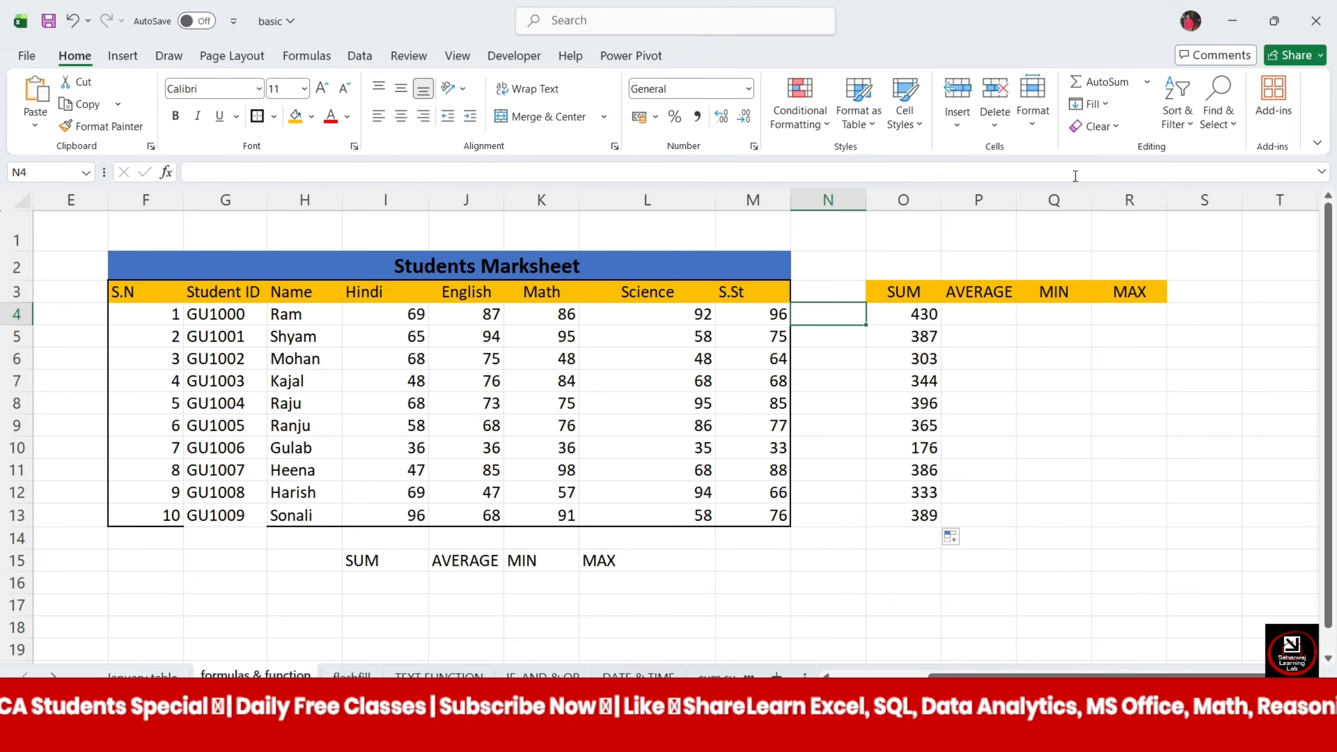
pyautogui.click(1145, 83)
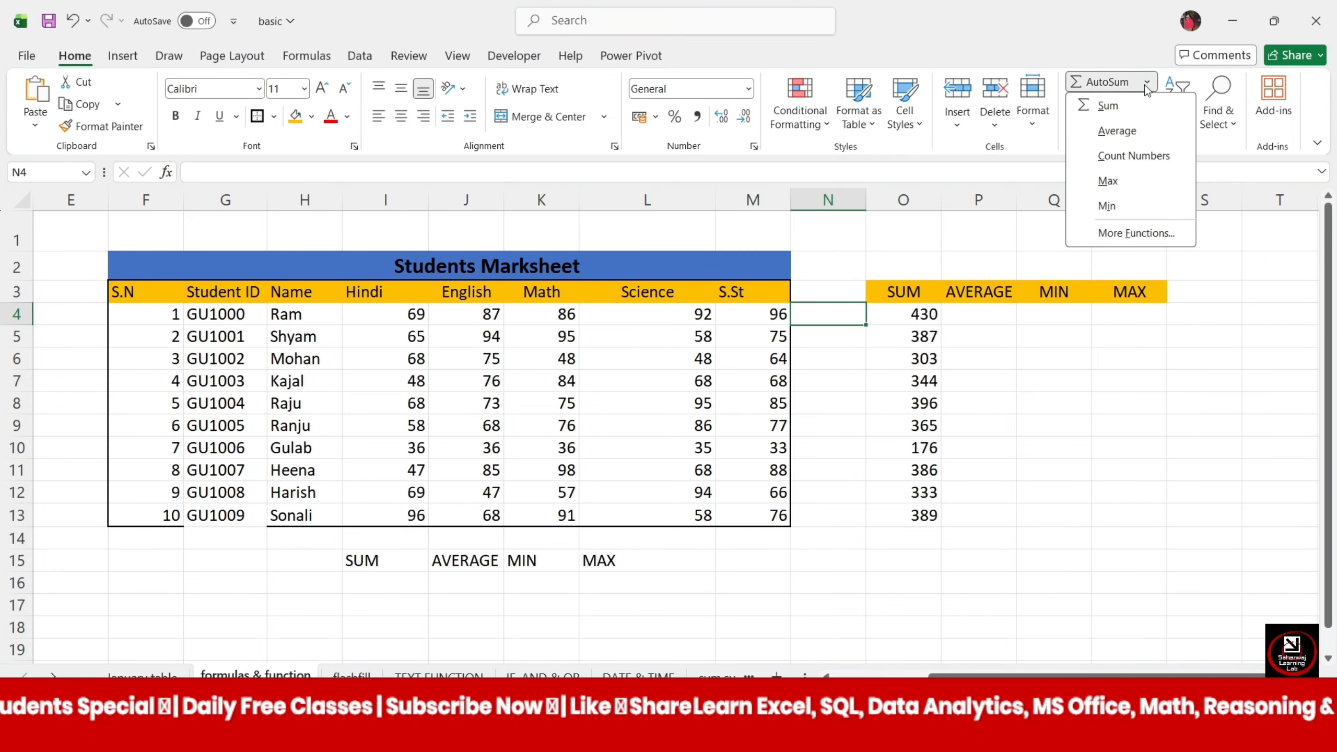
pyautogui.click(1123, 113)
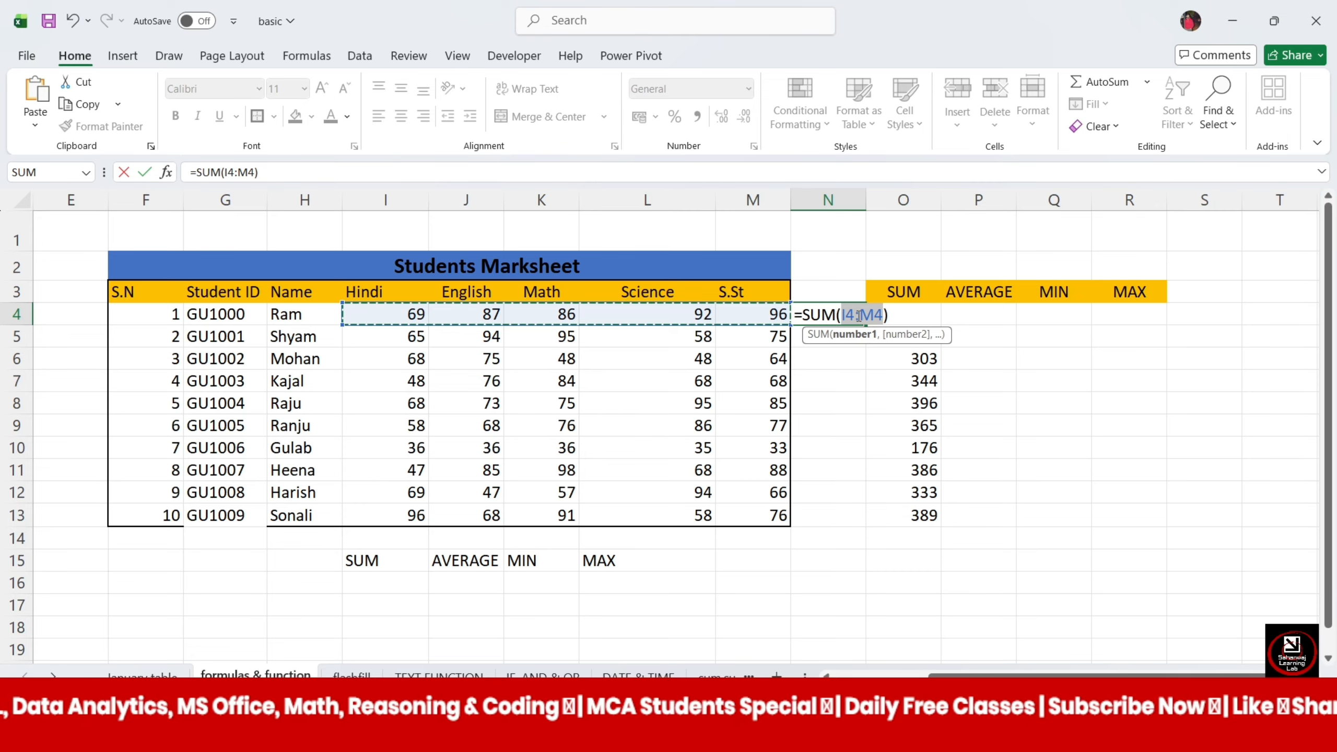
pyautogui.press('Return')
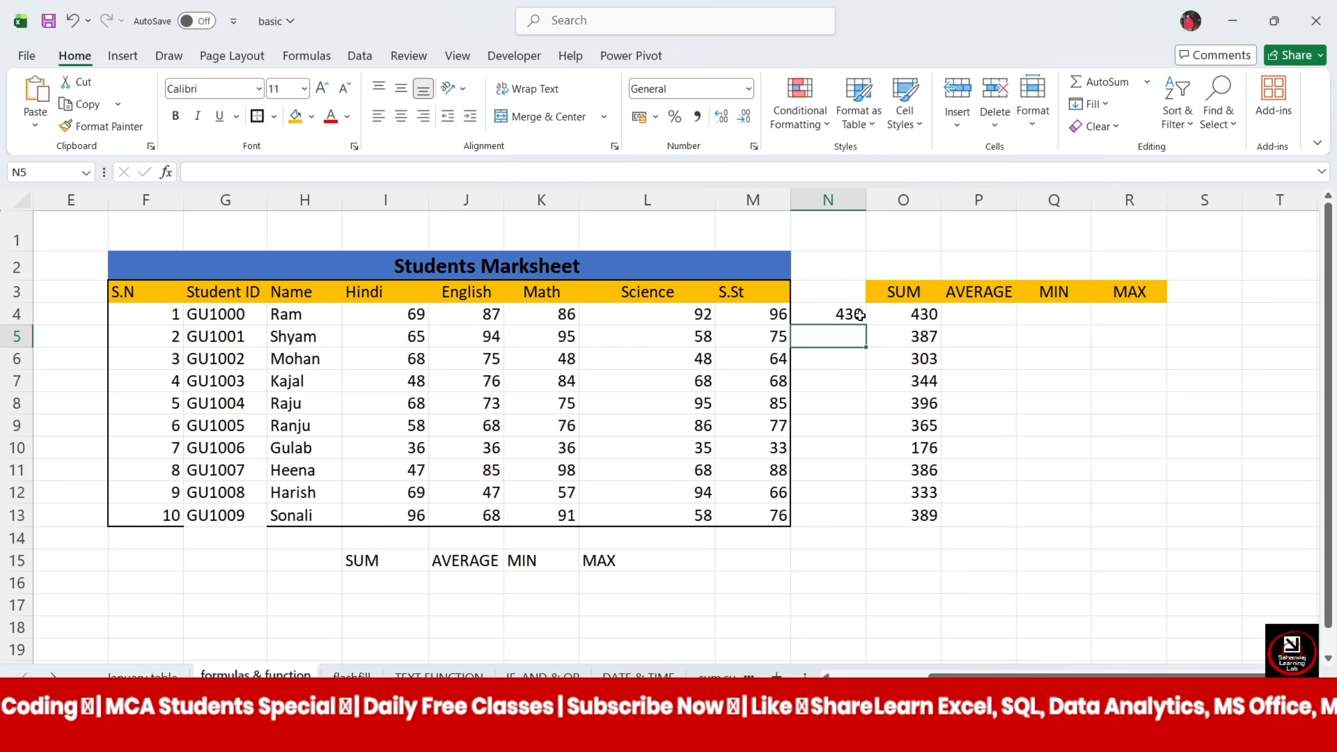
# Enter =AVERAGE(I4:M4) in cell P4 and fill the formula down to P13.
pyautogui.click(979, 317)
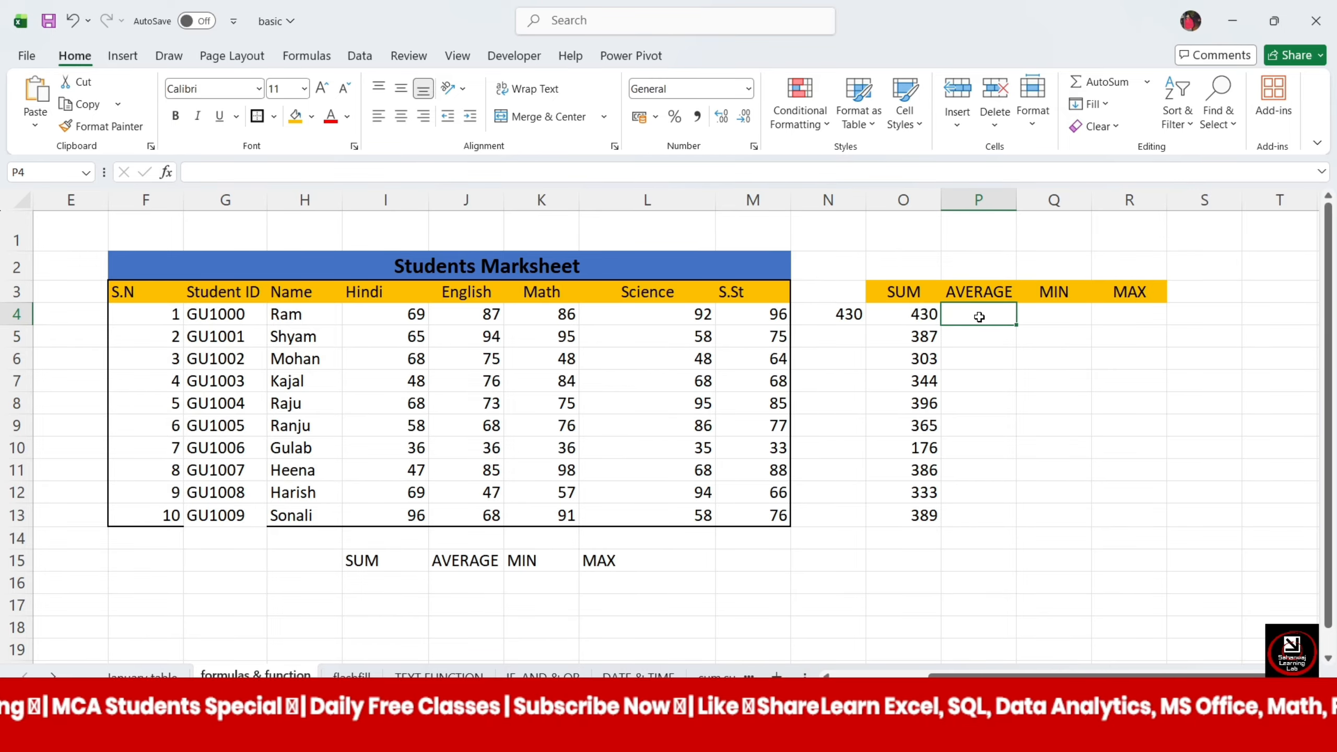
pyautogui.doubleClick(980, 317)
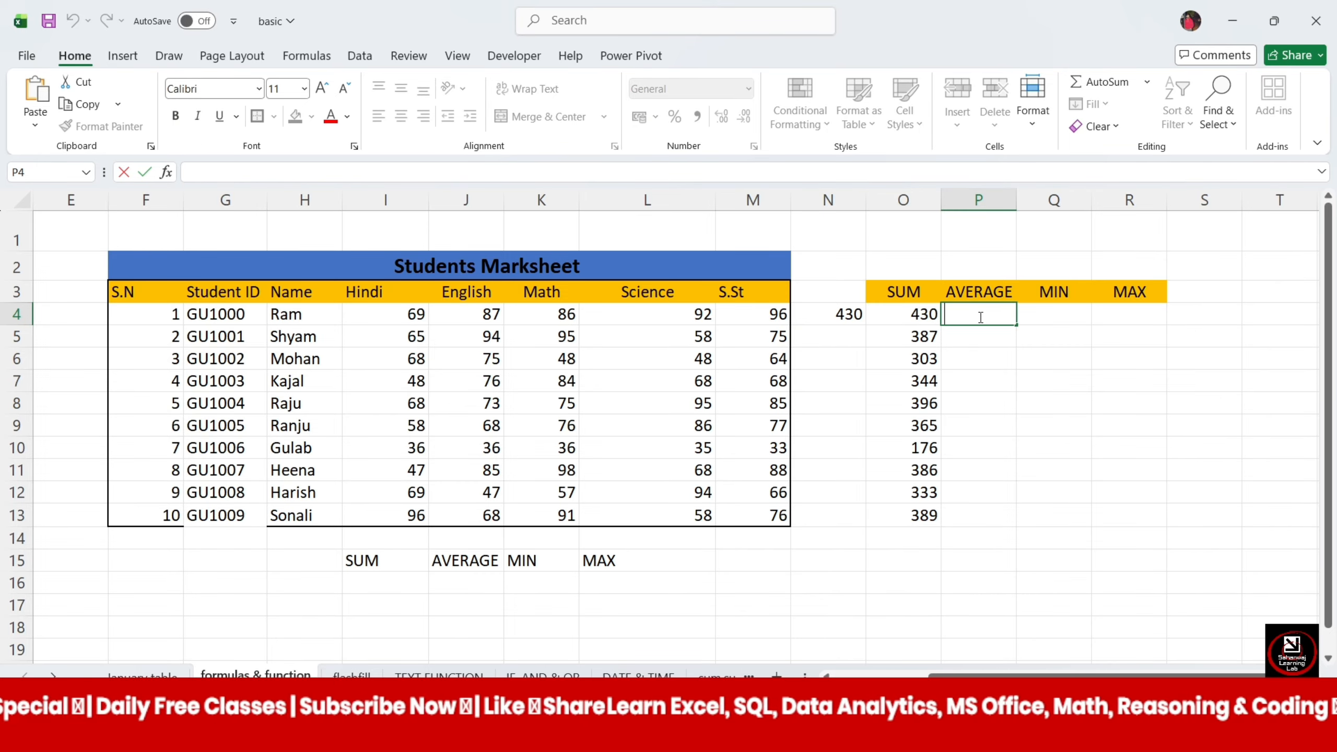
pyautogui.write('=')
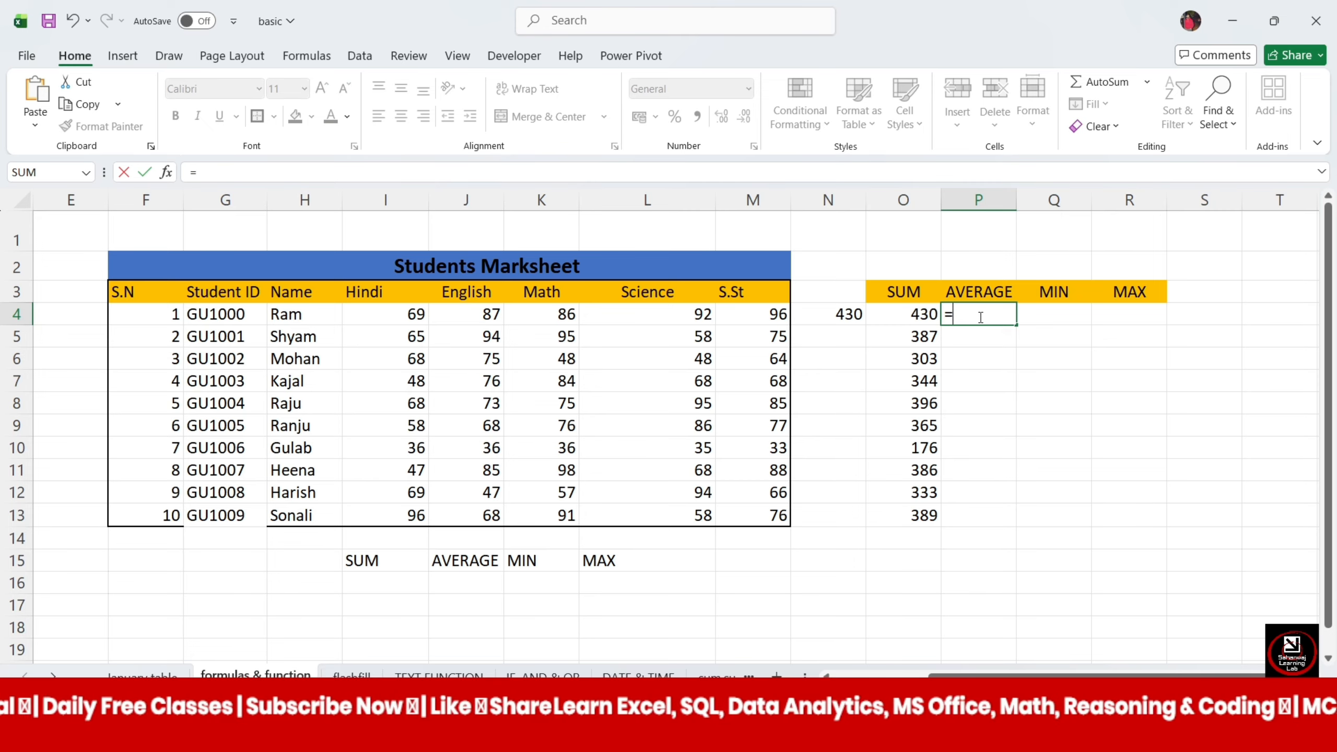
pyautogui.write('AVER')
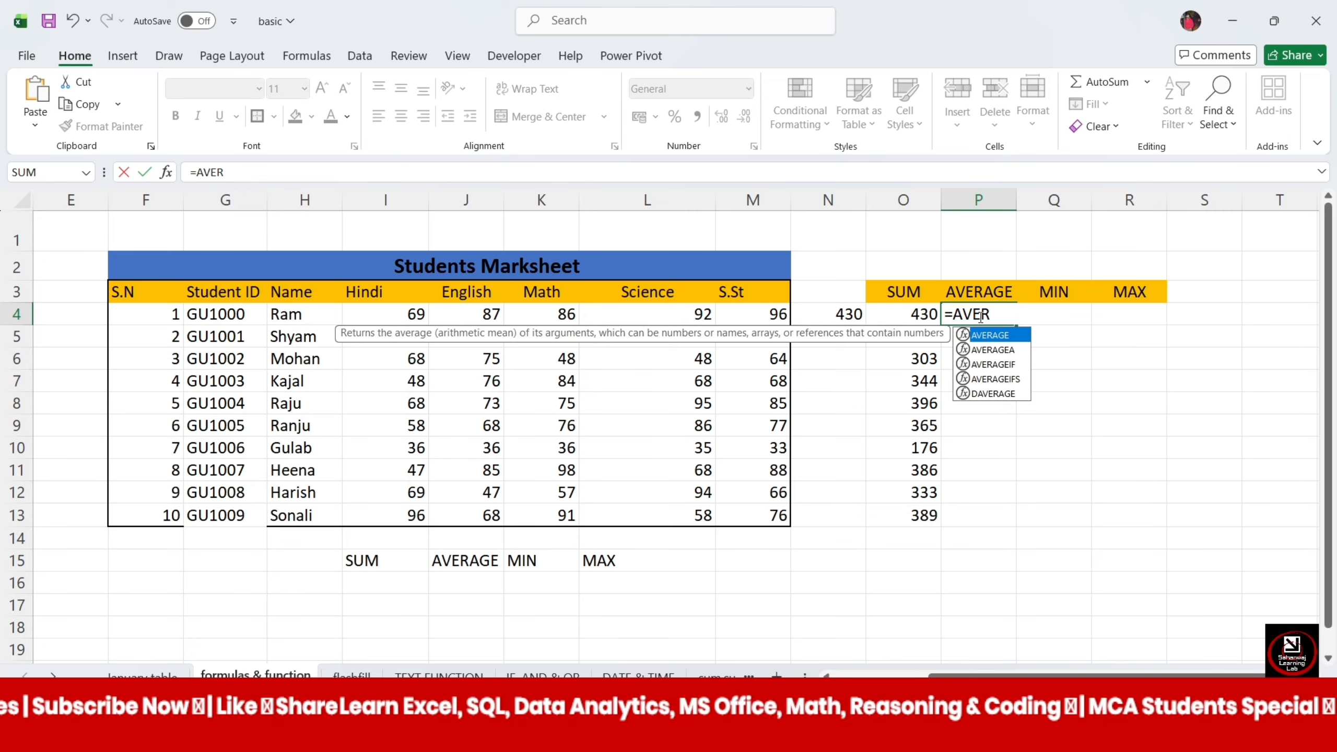
pyautogui.press('Tab')
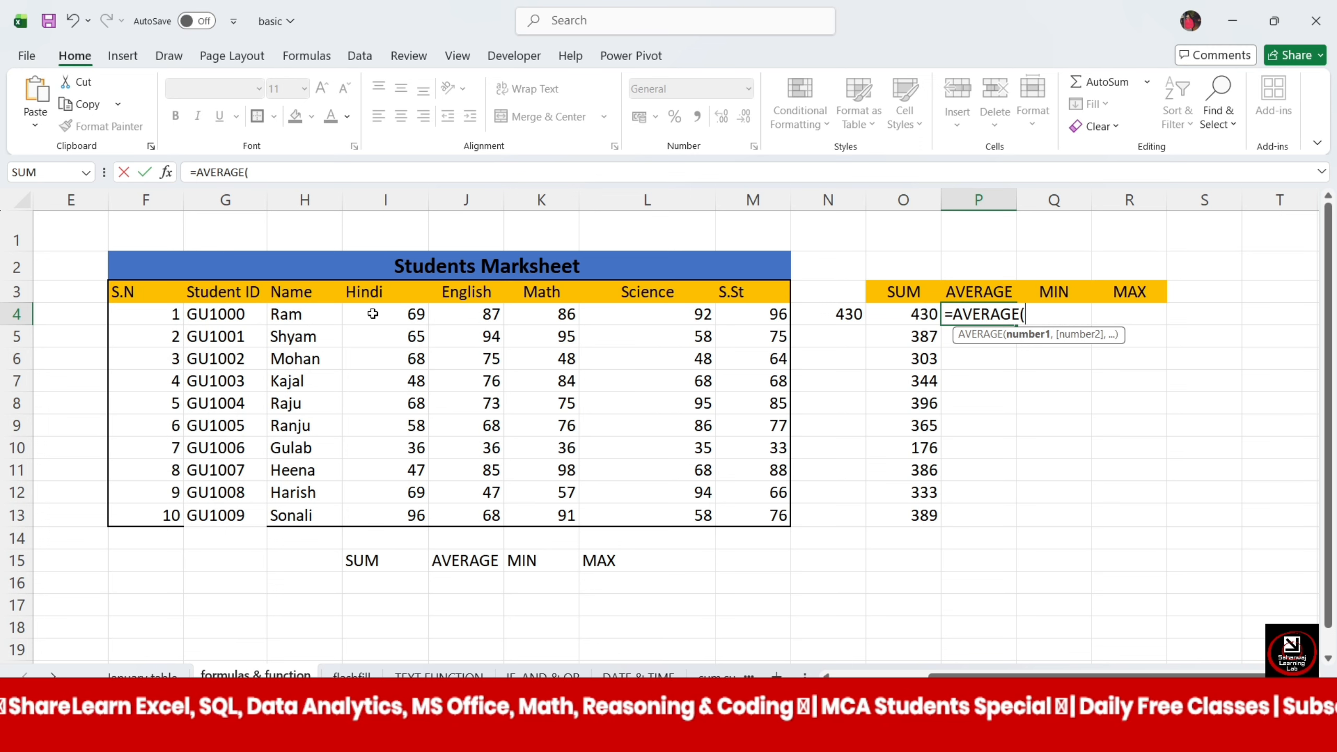
pyautogui.moveTo(372, 314); pyautogui.dragTo(745, 324)
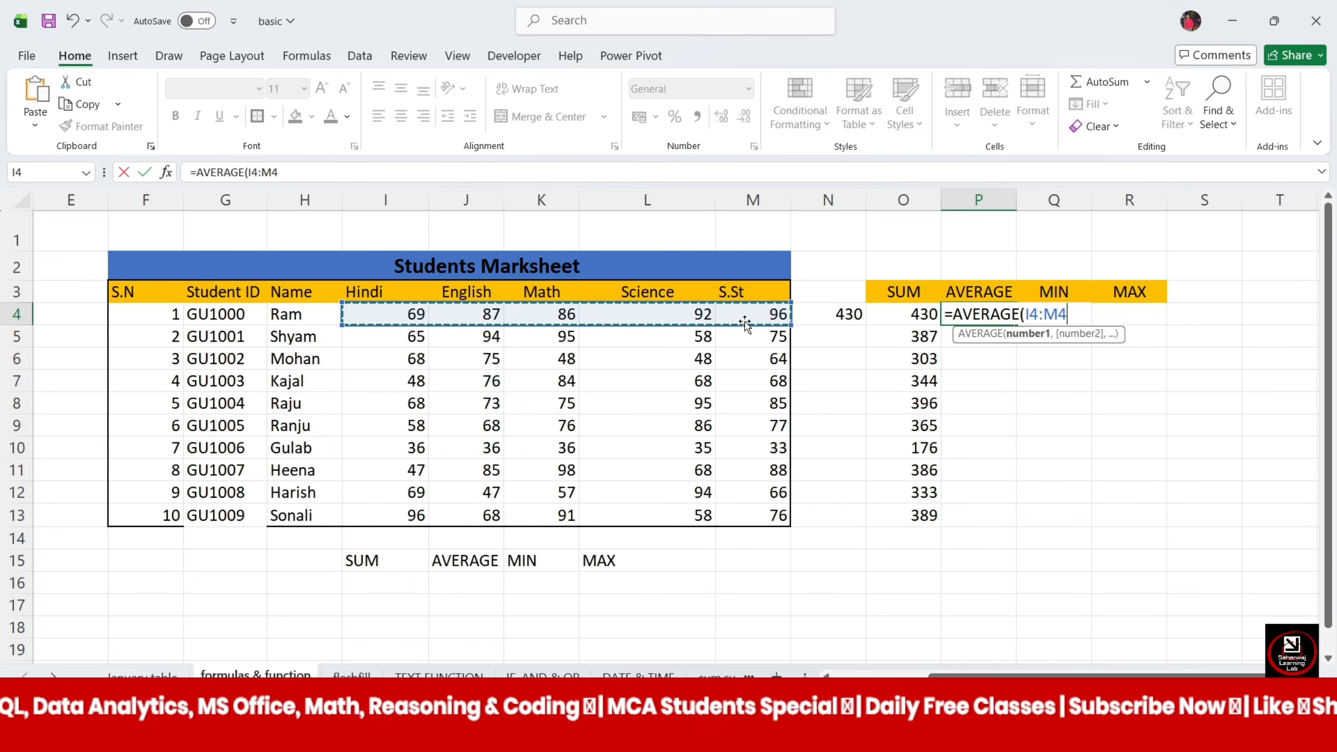
pyautogui.write(')')
pyautogui.press('Return')
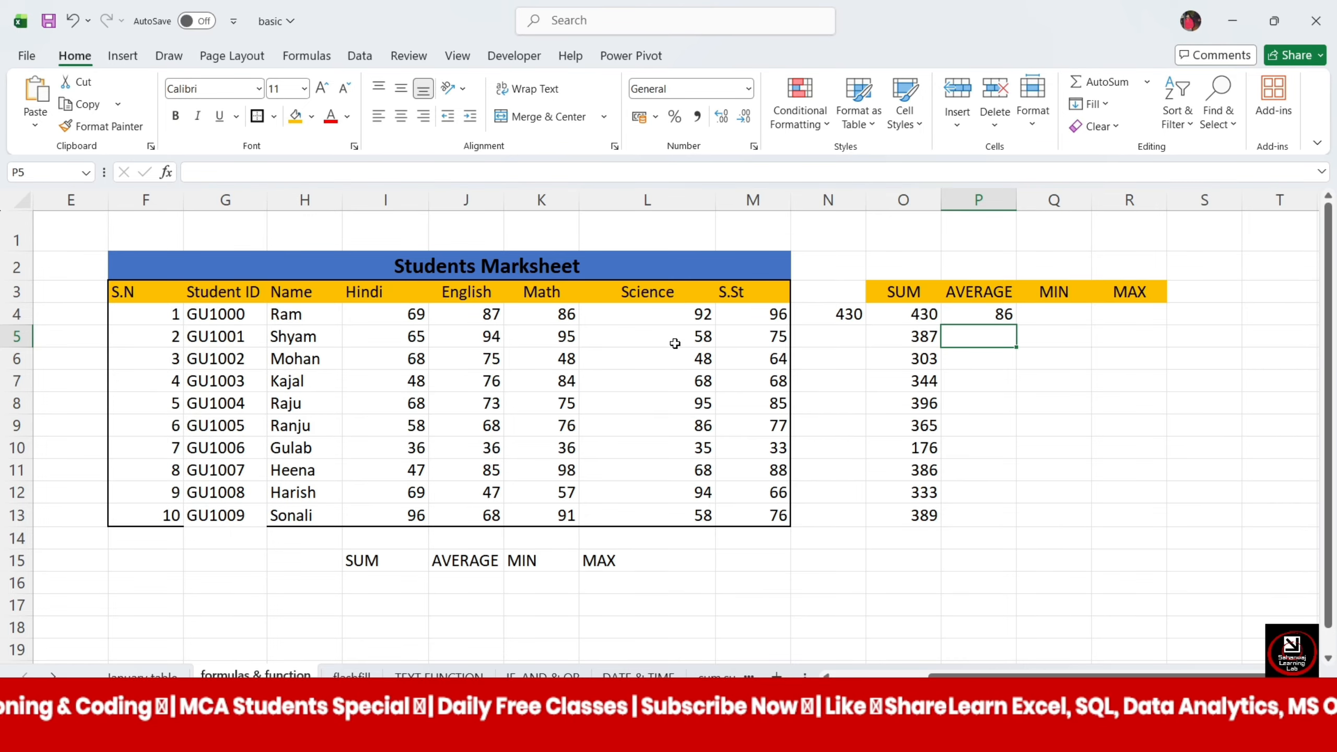
pyautogui.click(1014, 315)
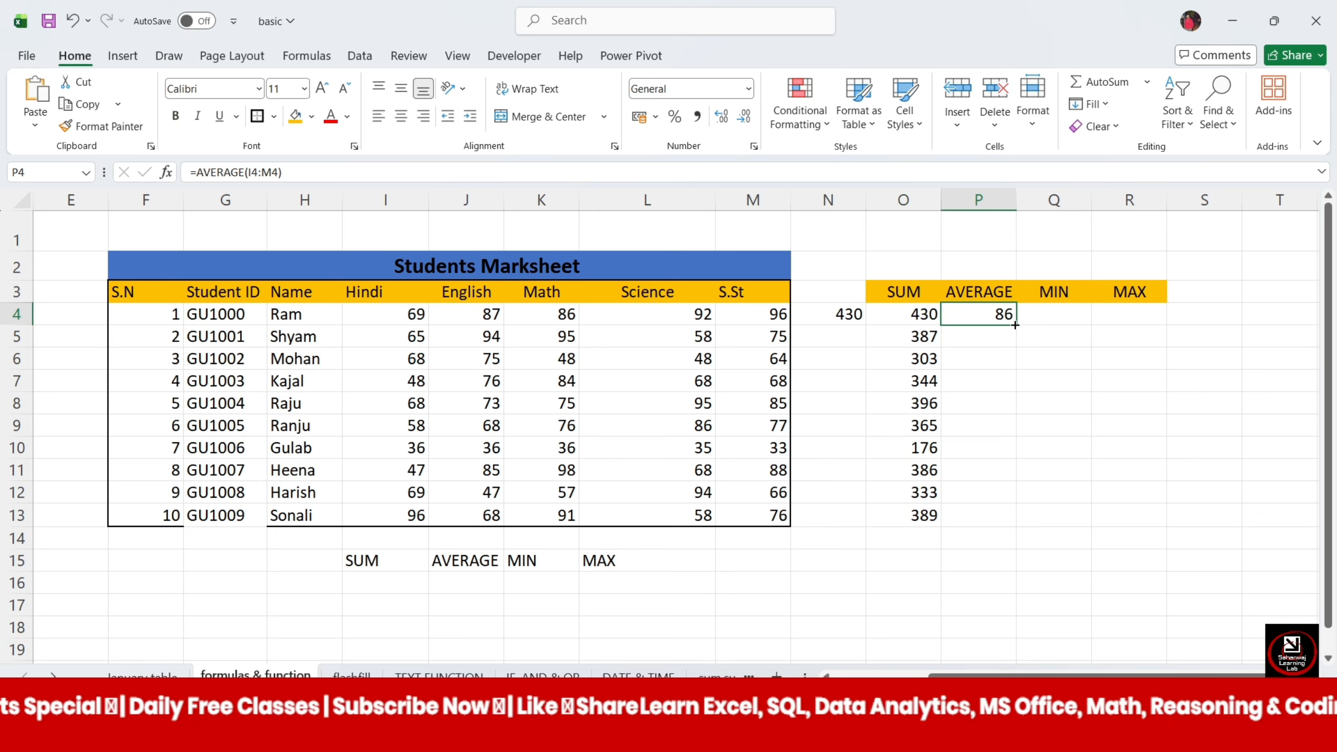
pyautogui.doubleClick(1014, 325)
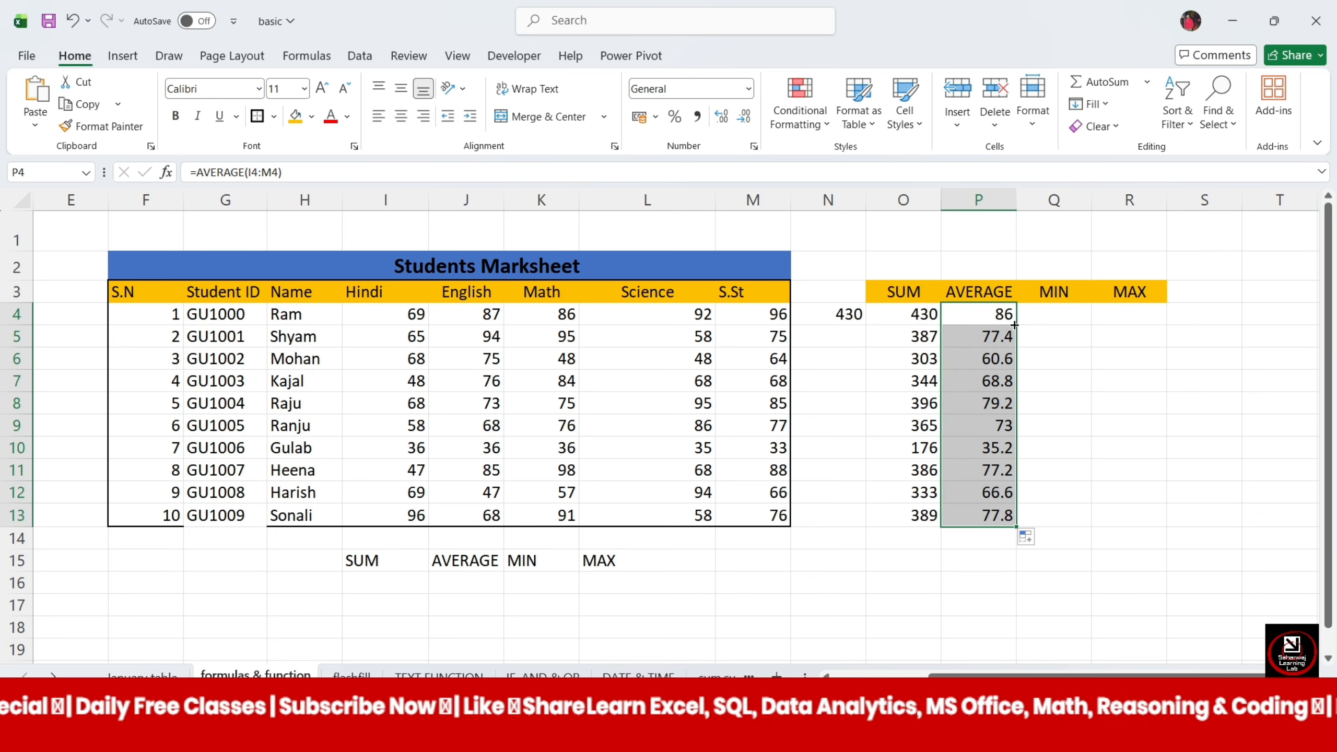
# Enter =MIN(I4:M4) in cell Q4 and fill the formula down to Q13.
pyautogui.click(1034, 312)
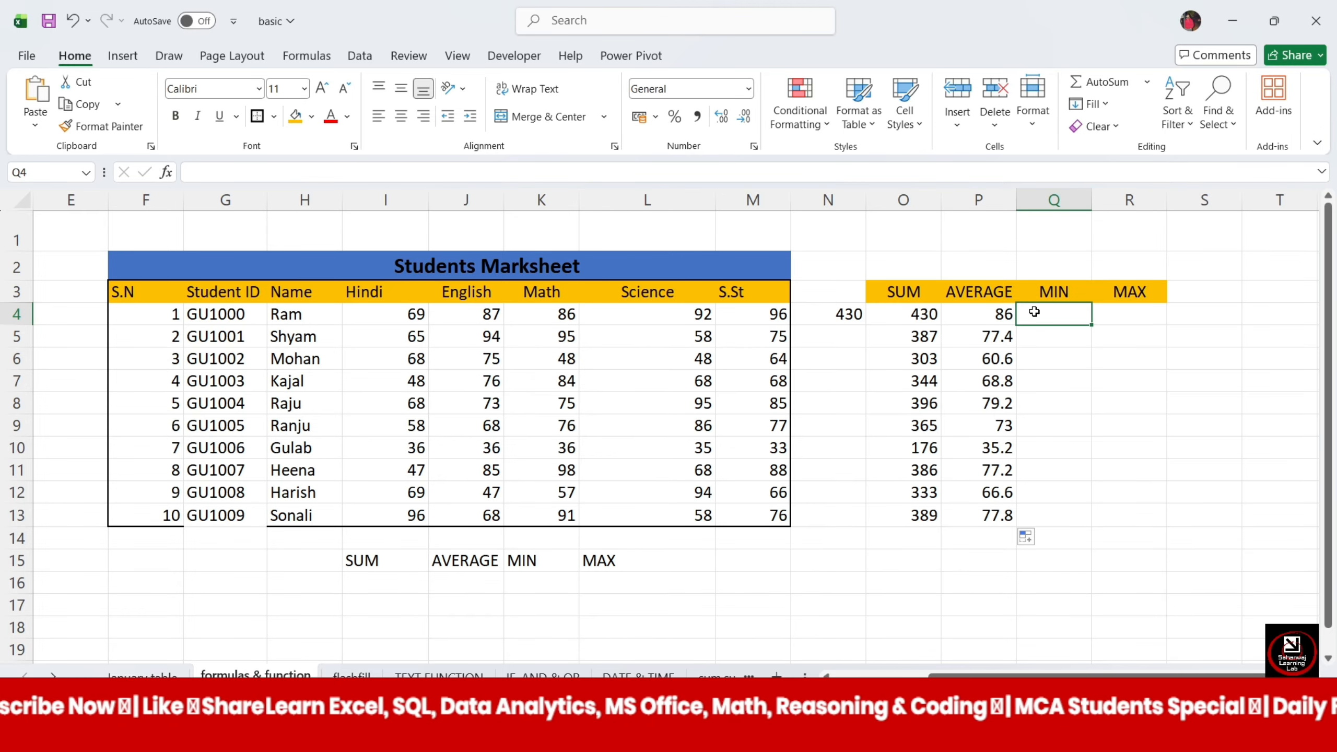
pyautogui.write('=')
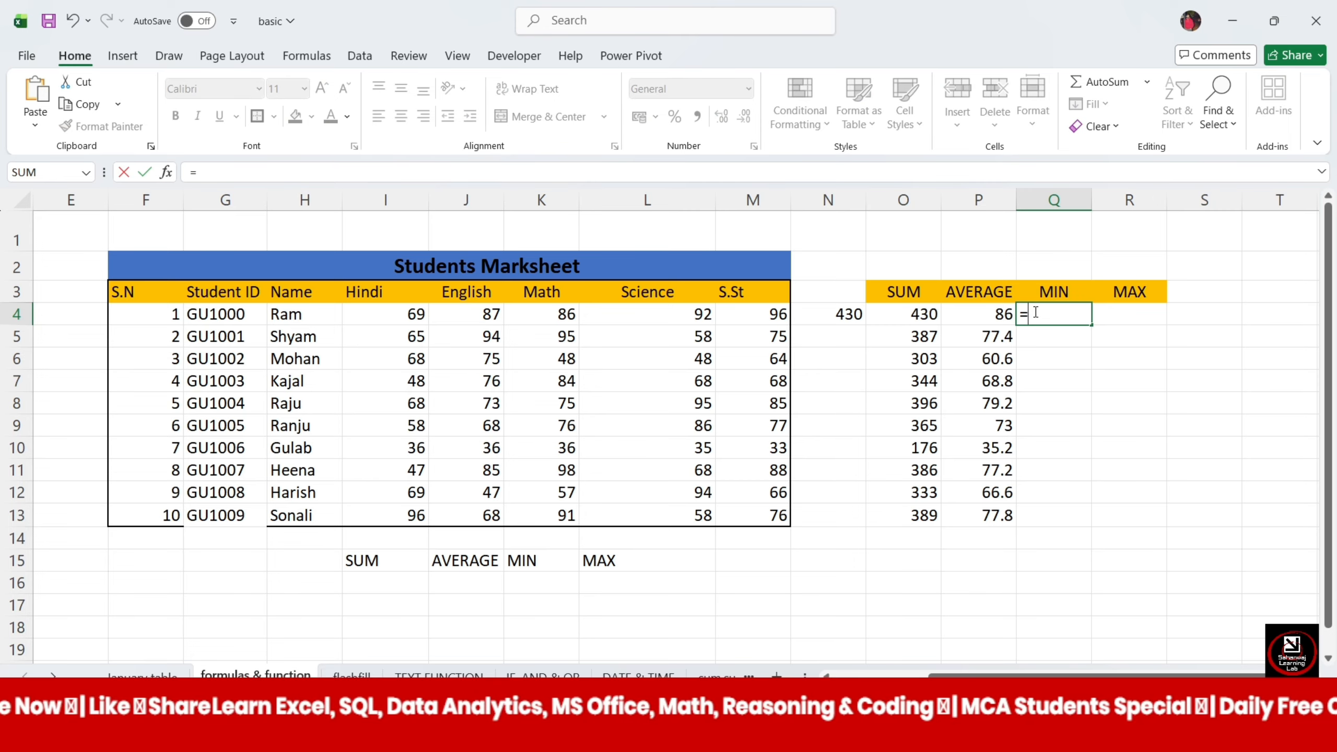
pyautogui.write('MI')
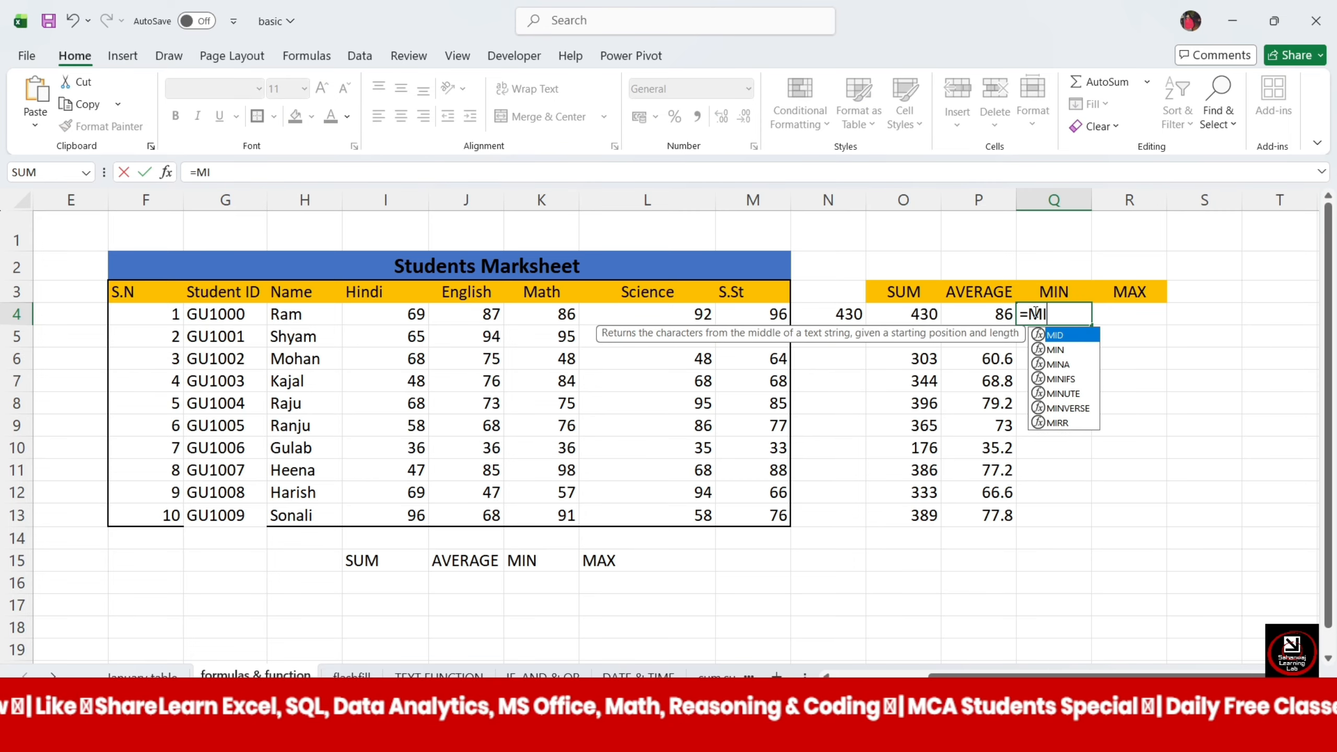
pyautogui.write('N')
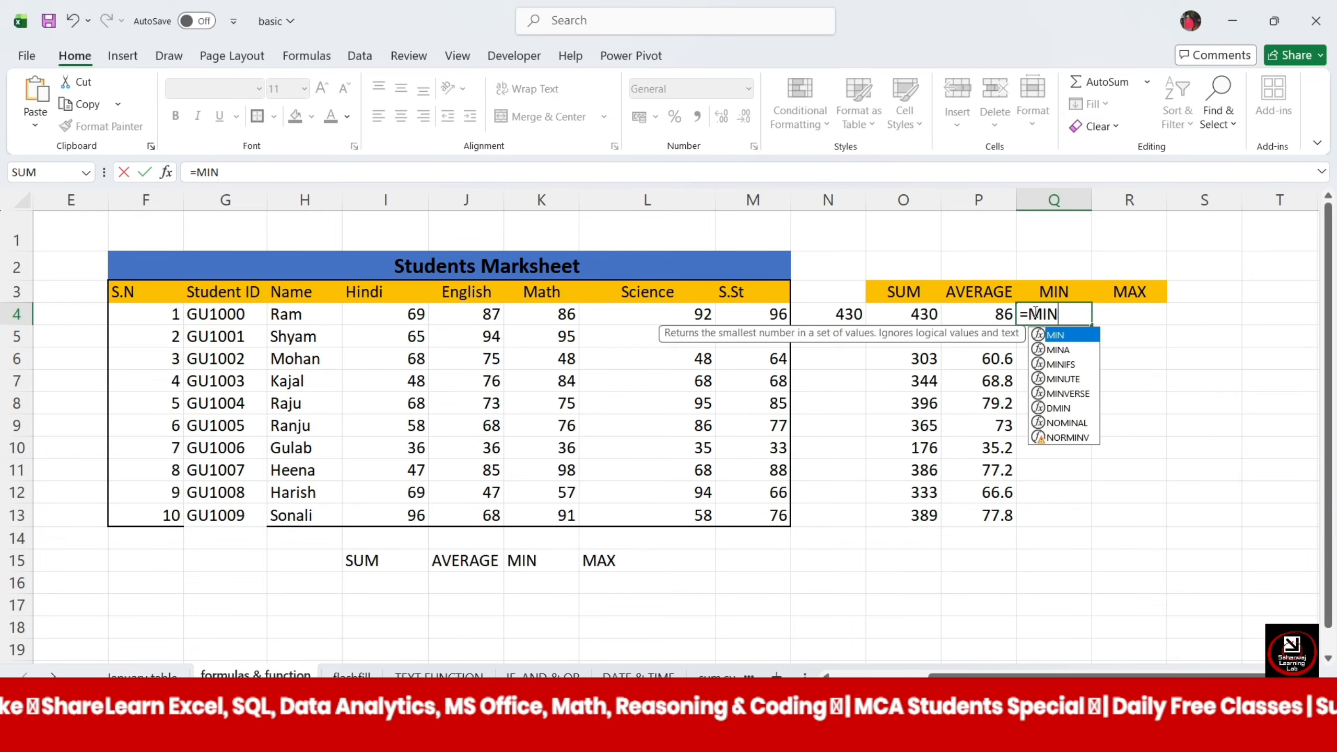
pyautogui.write('(')
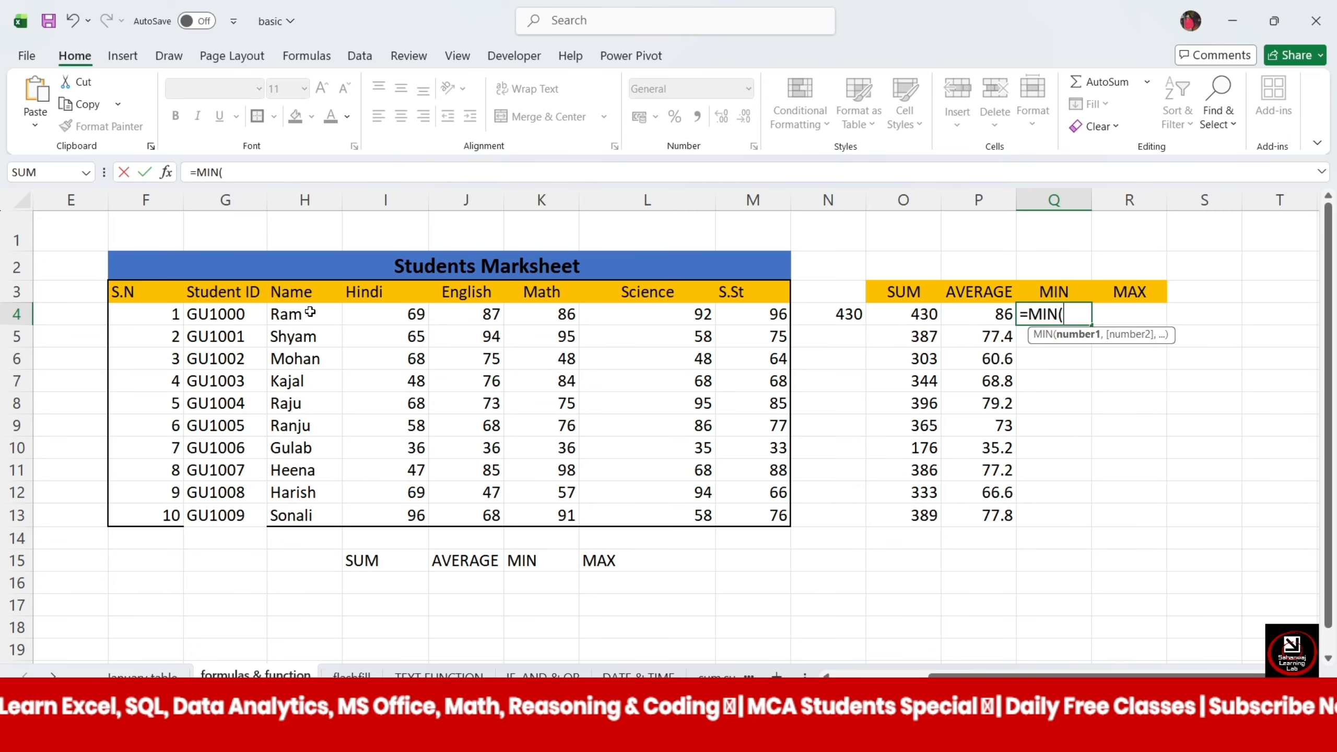
pyautogui.click(401, 314)
pyautogui.moveTo(400, 314); pyautogui.dragTo(736, 317)
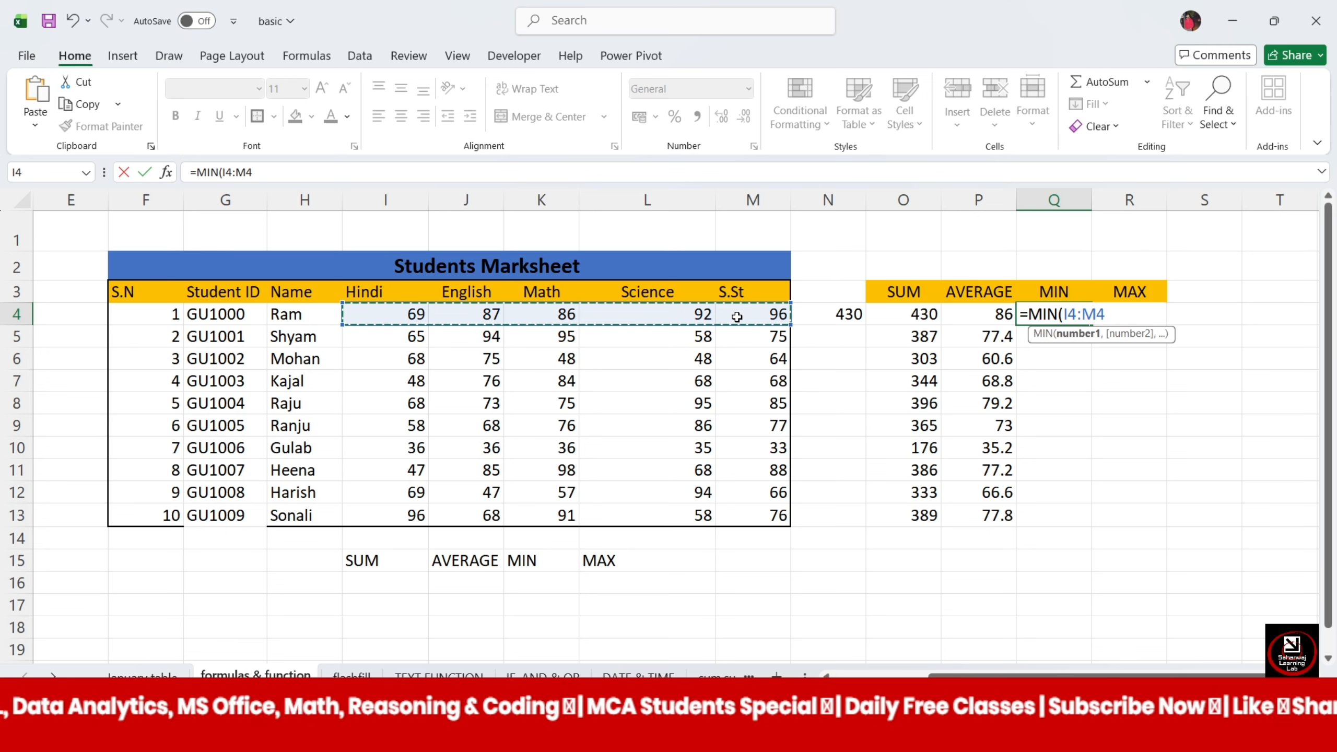
pyautogui.write(')')
pyautogui.press('Return')
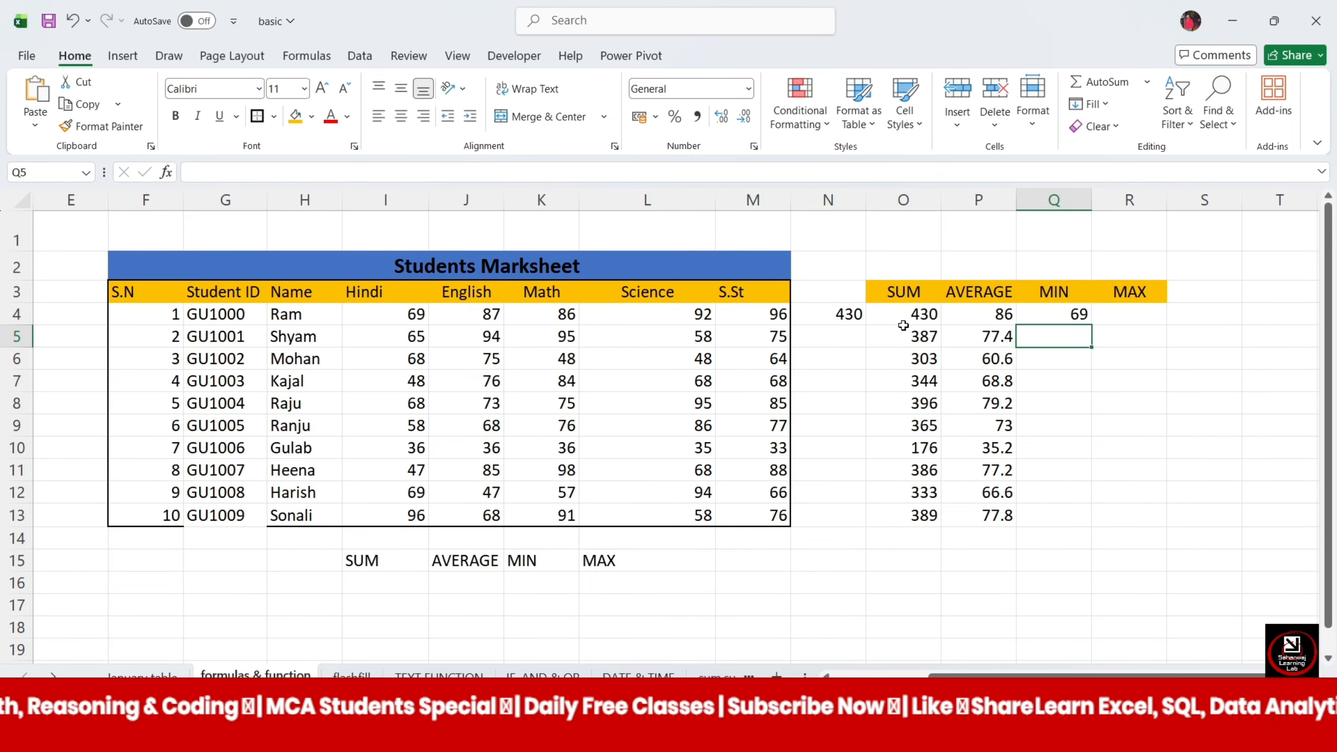
pyautogui.click(1037, 314)
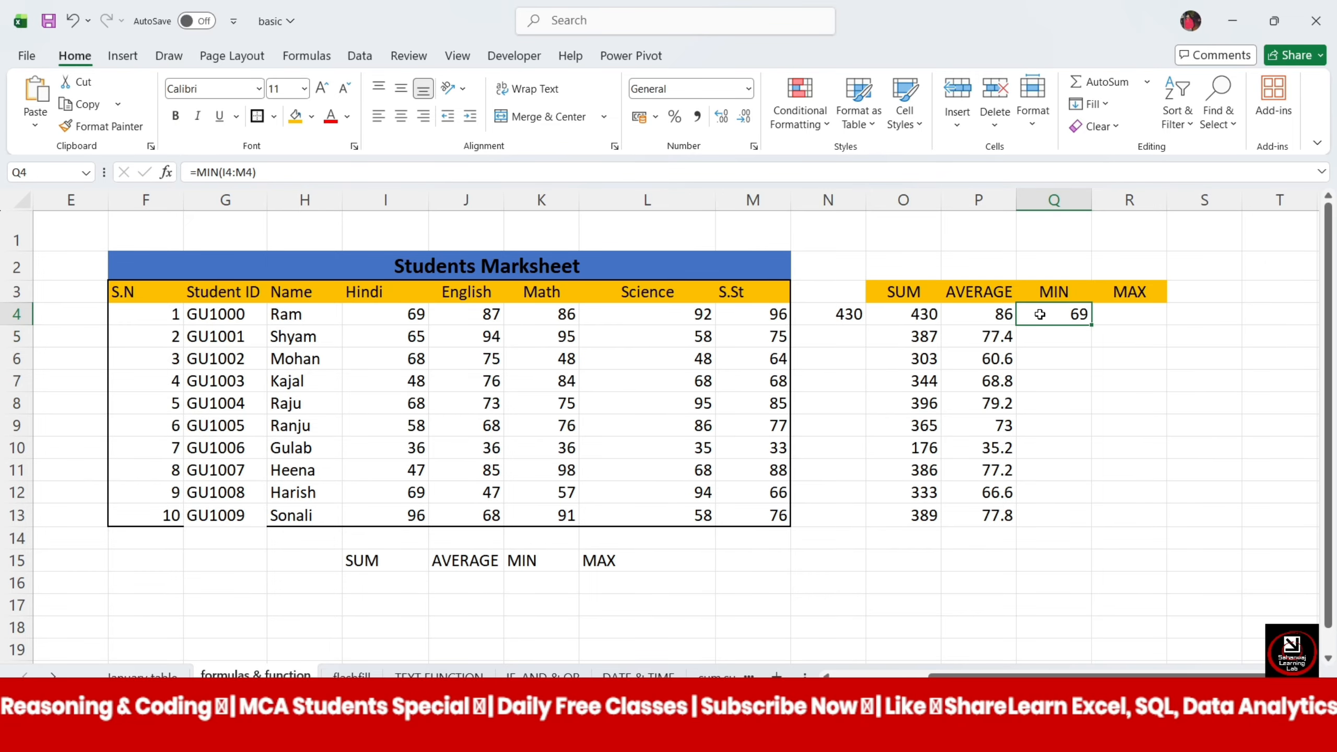
pyautogui.doubleClick(1091, 326)
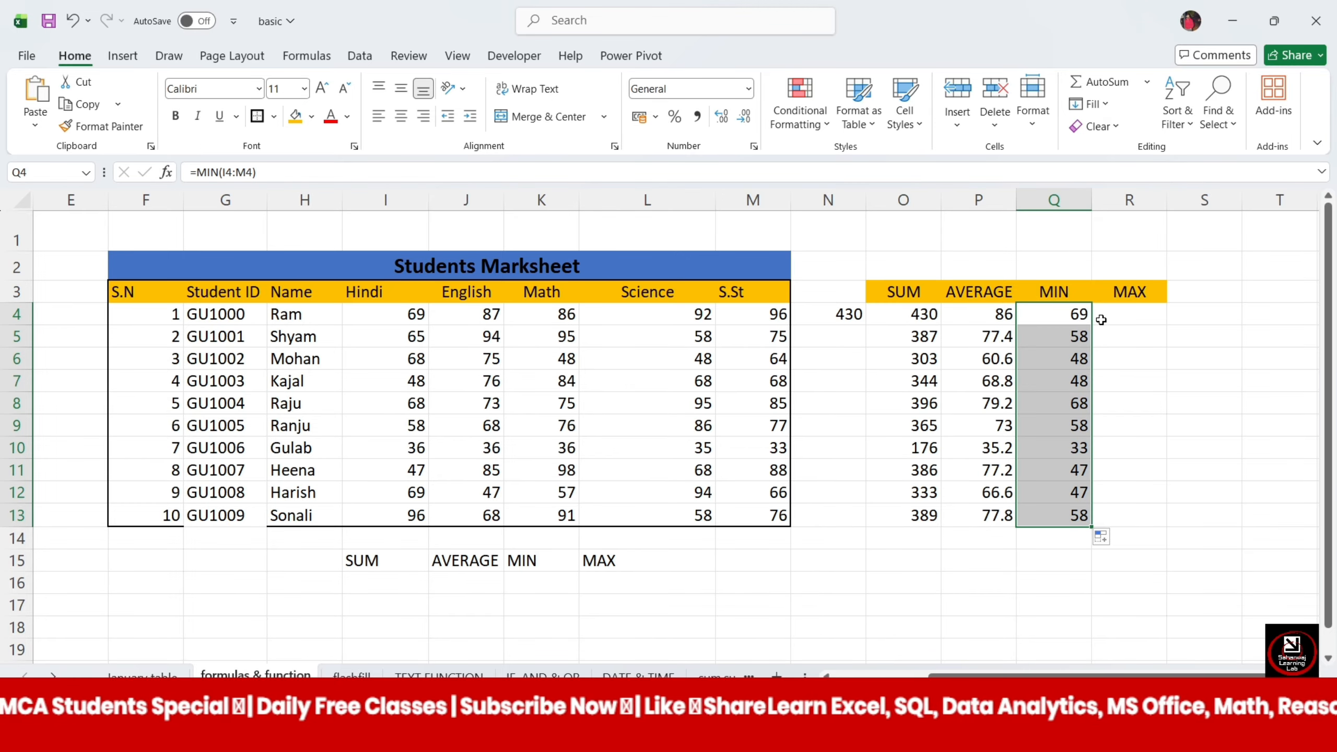
# Enter the formula =MAX(I4:M4) in cell R4 to get the first student's highest mark.
pyautogui.click(1105, 316)
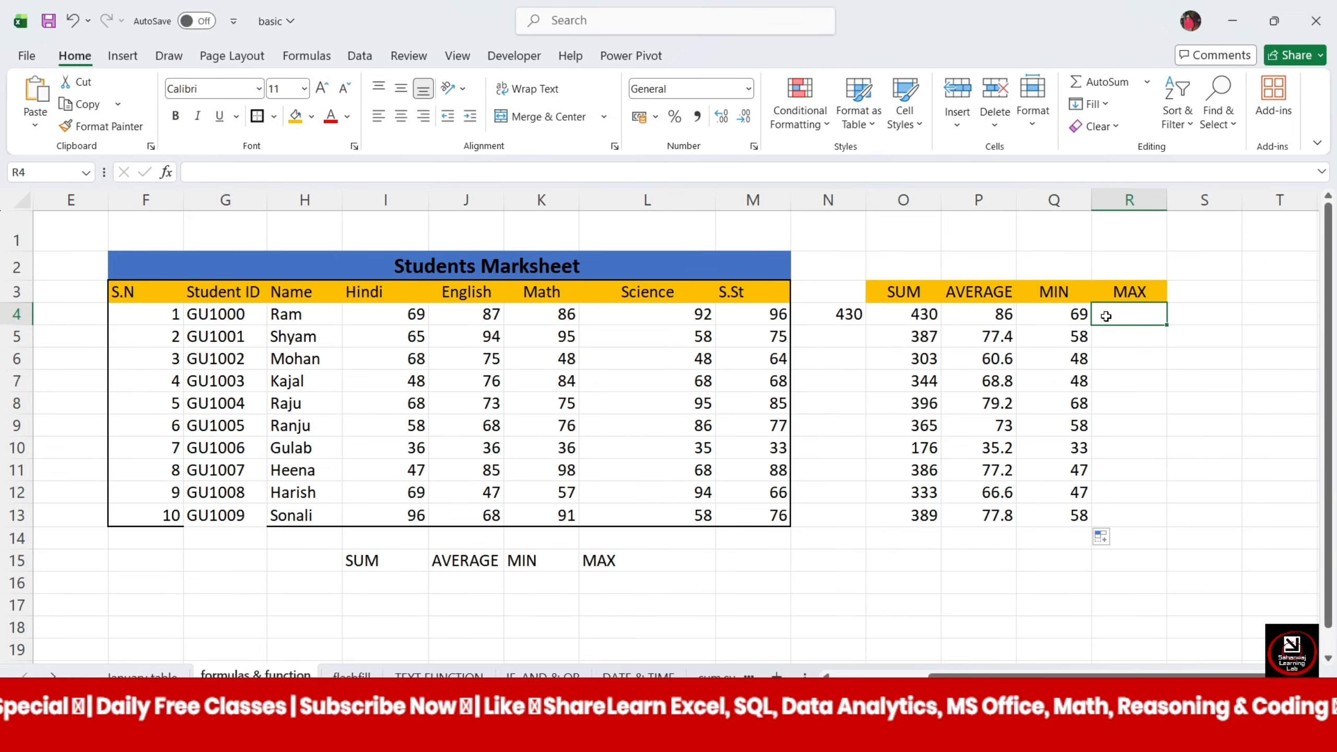
pyautogui.write('=')
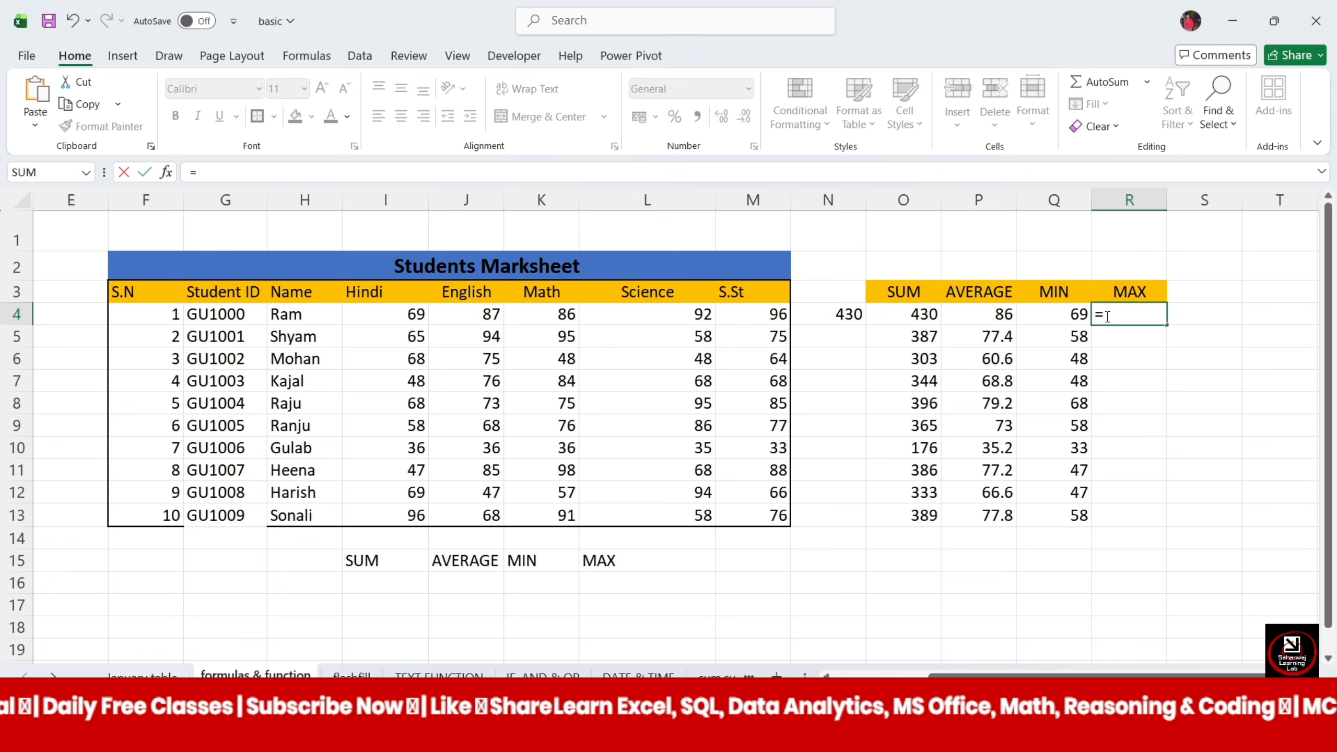
pyautogui.write('MAX')
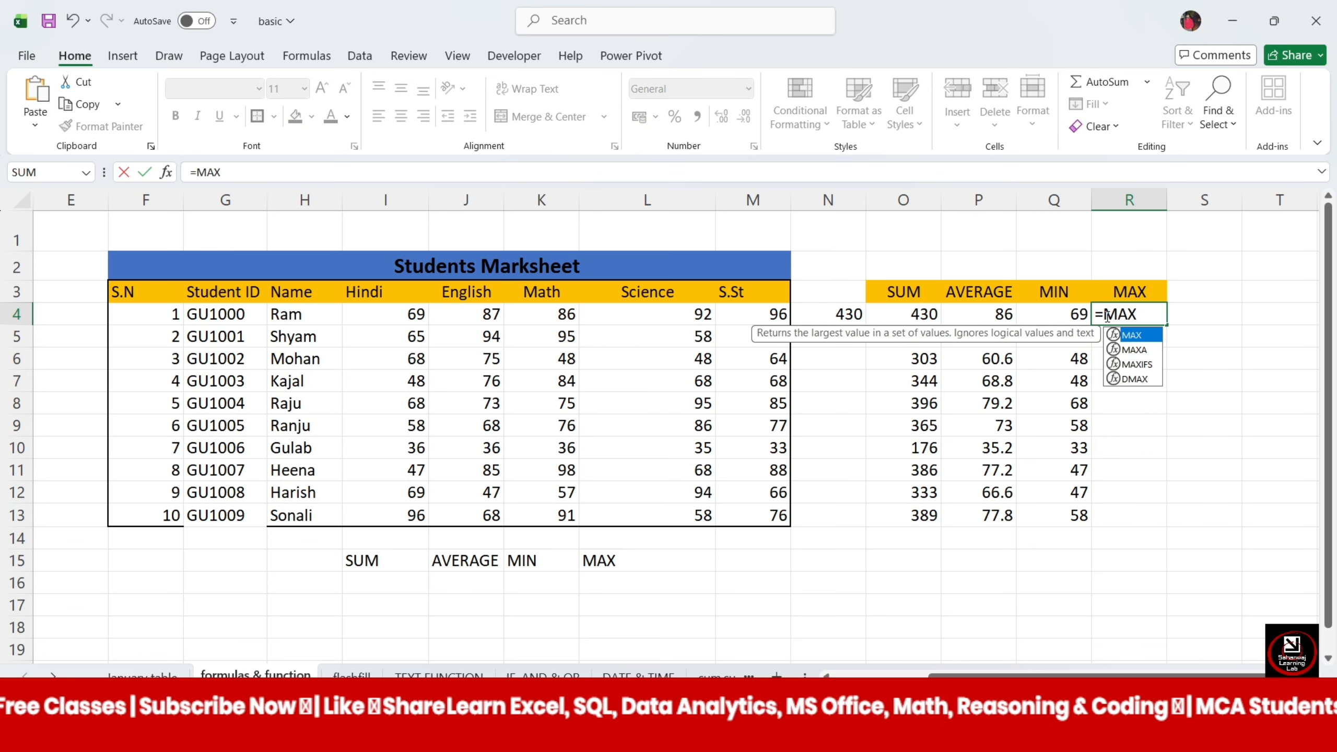
pyautogui.write('(')
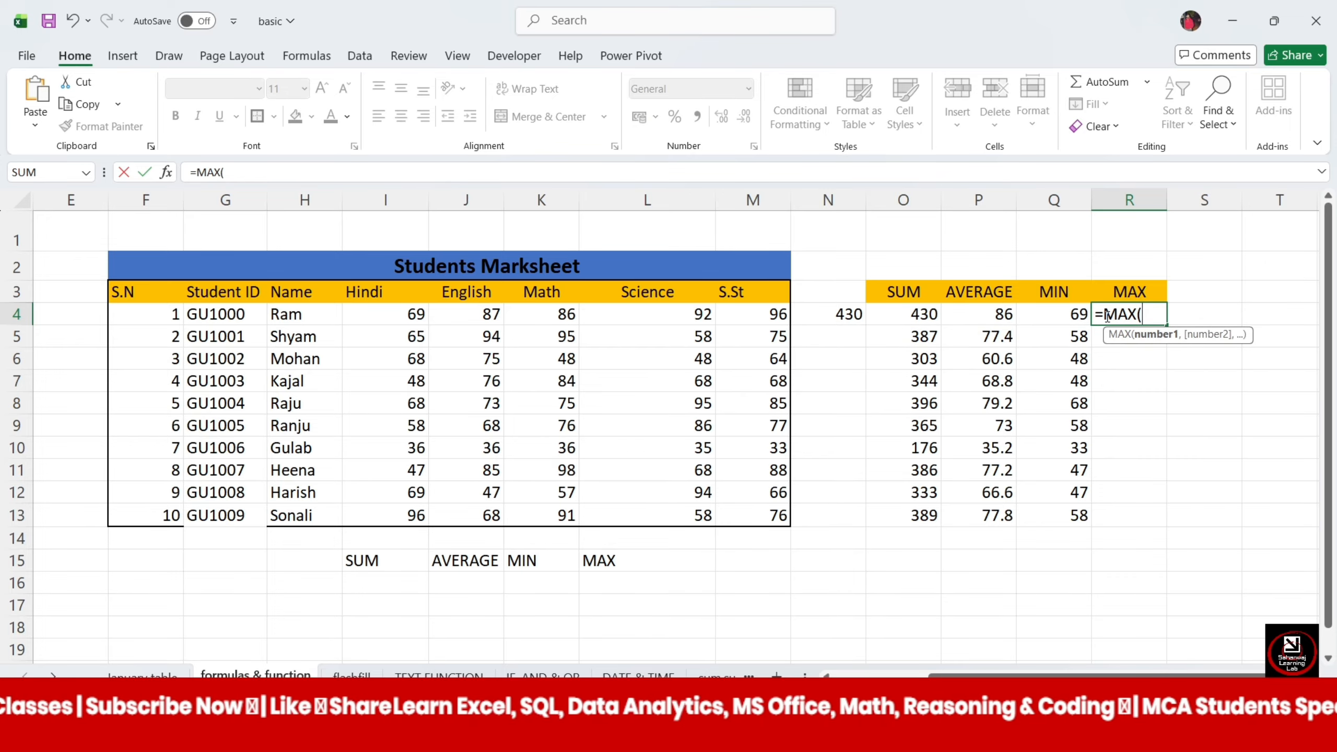
pyautogui.click(393, 312)
pyautogui.moveTo(394, 312); pyautogui.dragTo(744, 317)
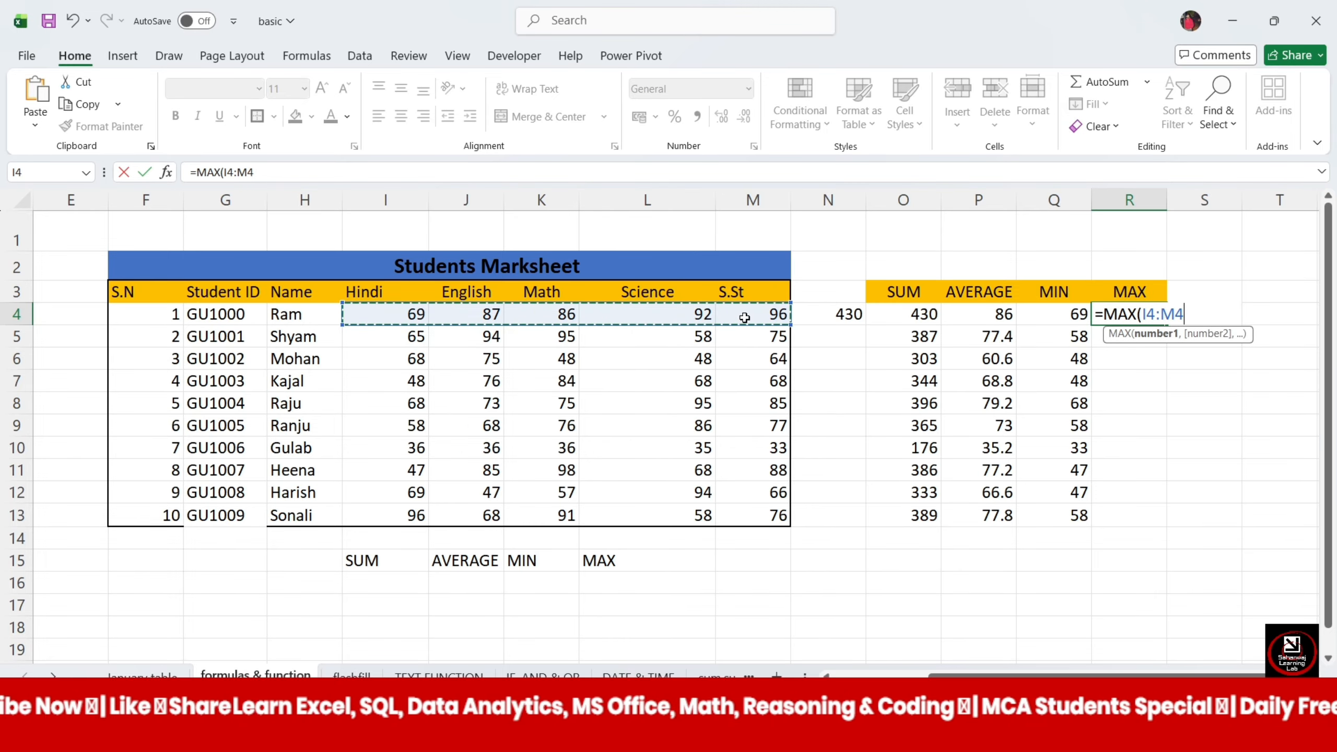
pyautogui.write(')')
pyautogui.press('Return')
pyautogui.write('0')
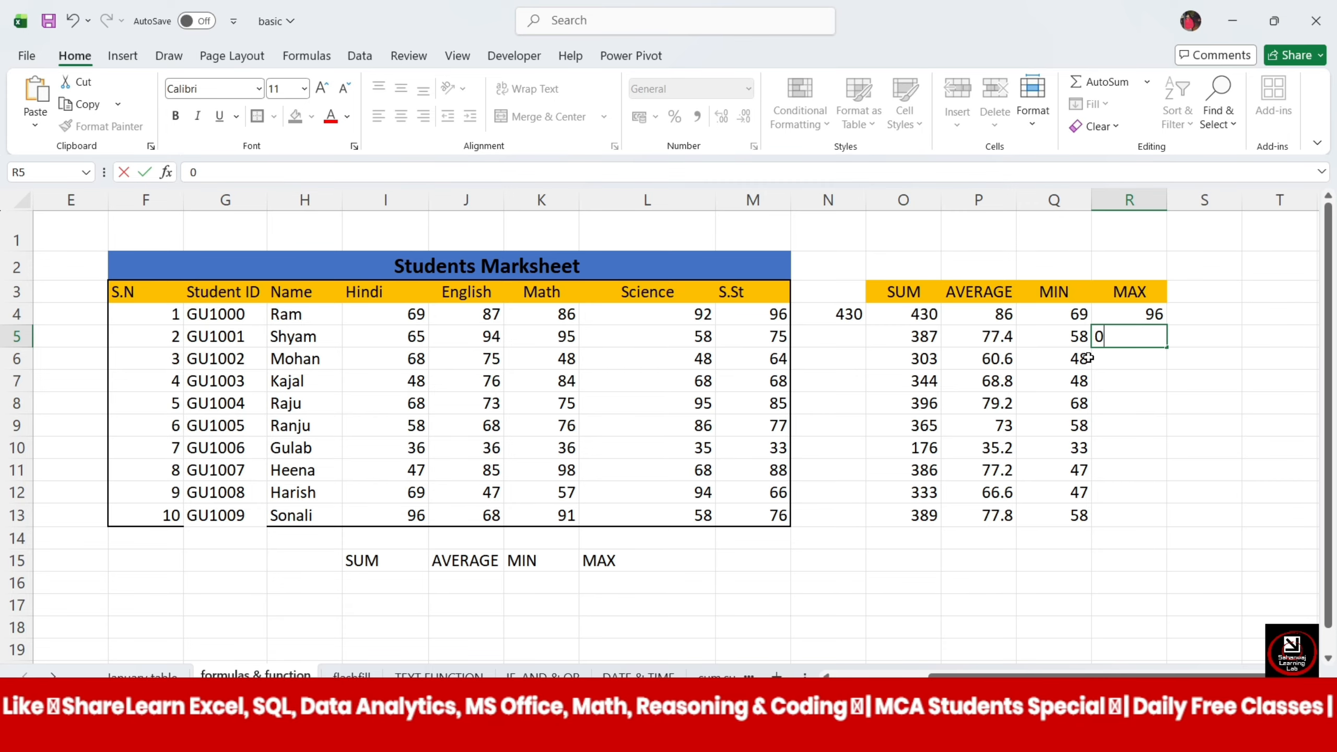
# Fill the MAX formula from R4 down to R13 for the remaining students.
pyautogui.click(1133, 319)
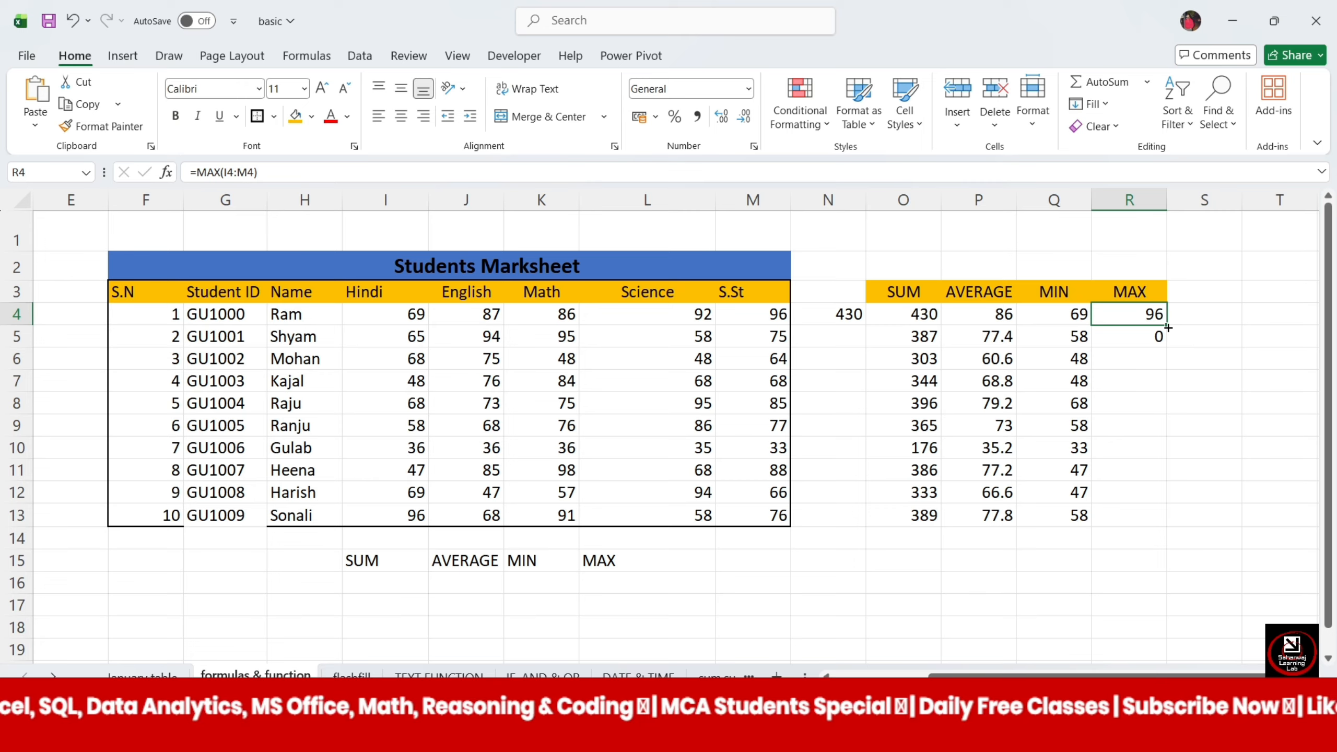
pyautogui.moveTo(1167, 327); pyautogui.dragTo(1168, 329)
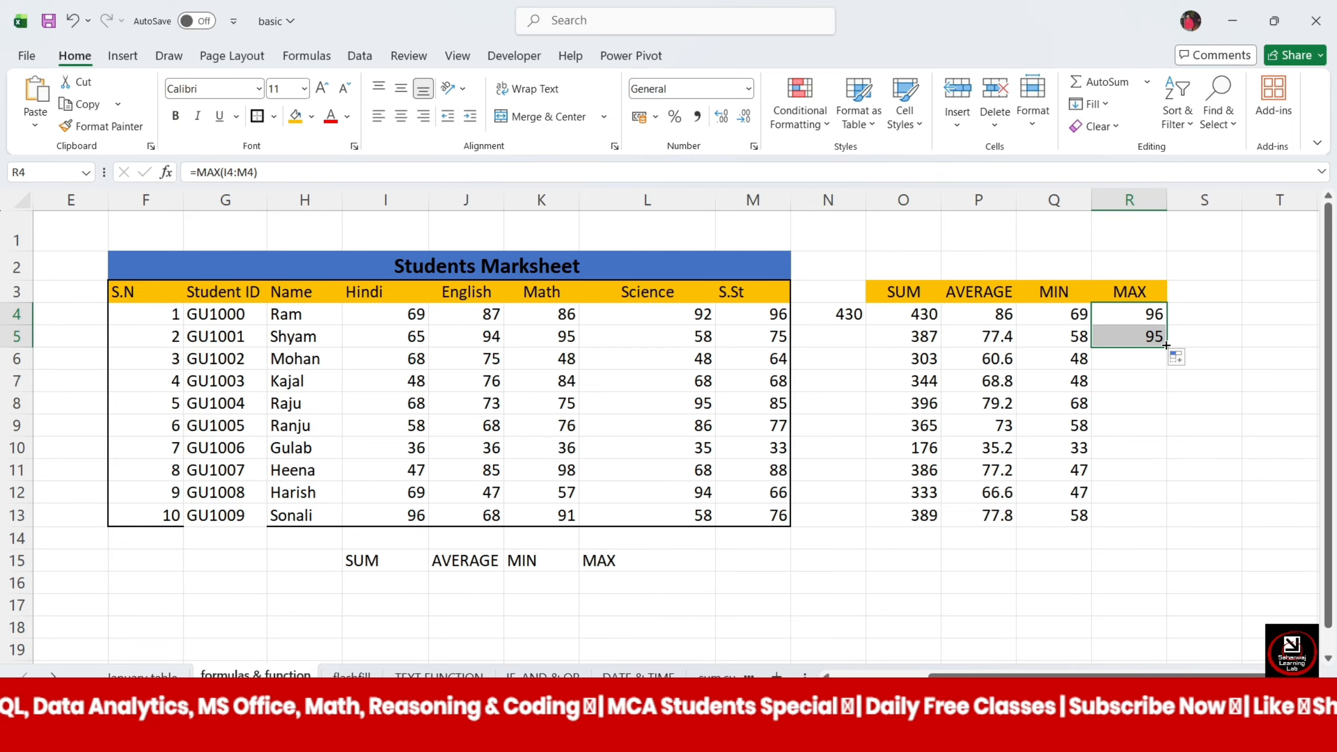
pyautogui.doubleClick(1166, 346)
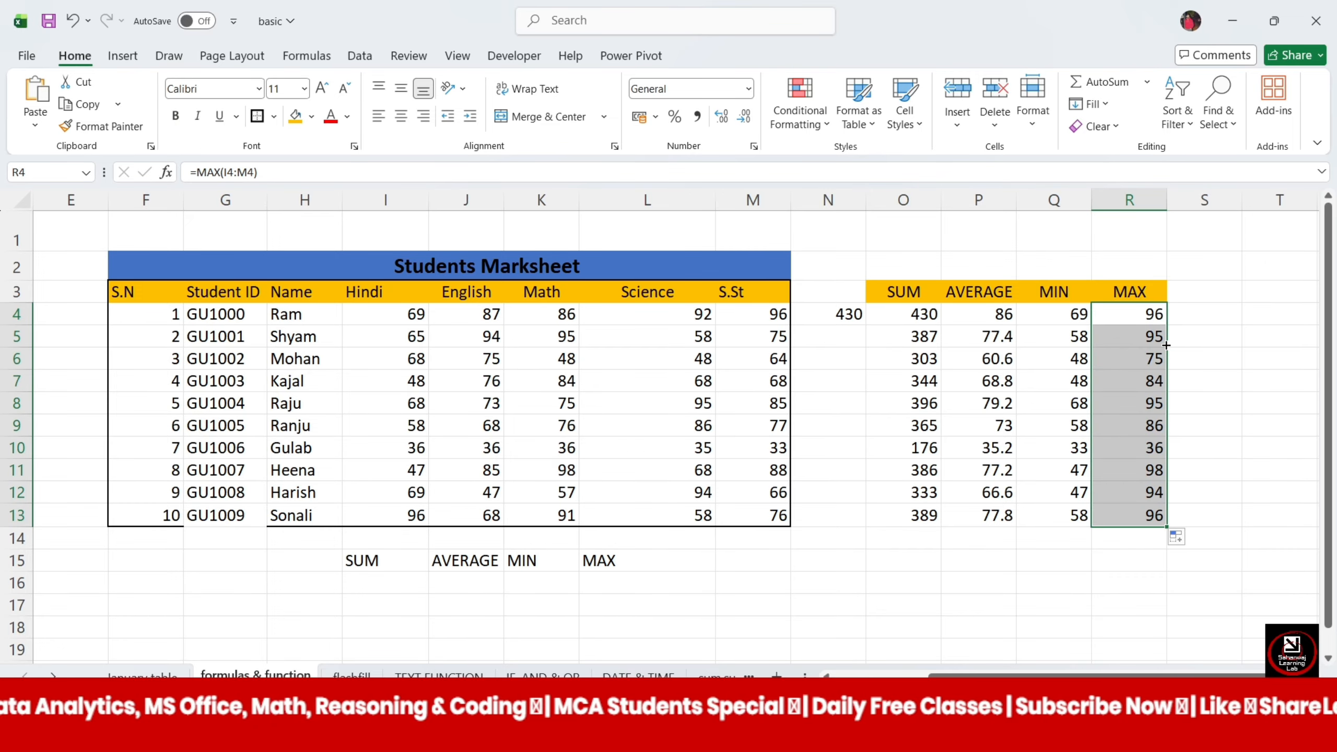
pyautogui.click(1204, 276)
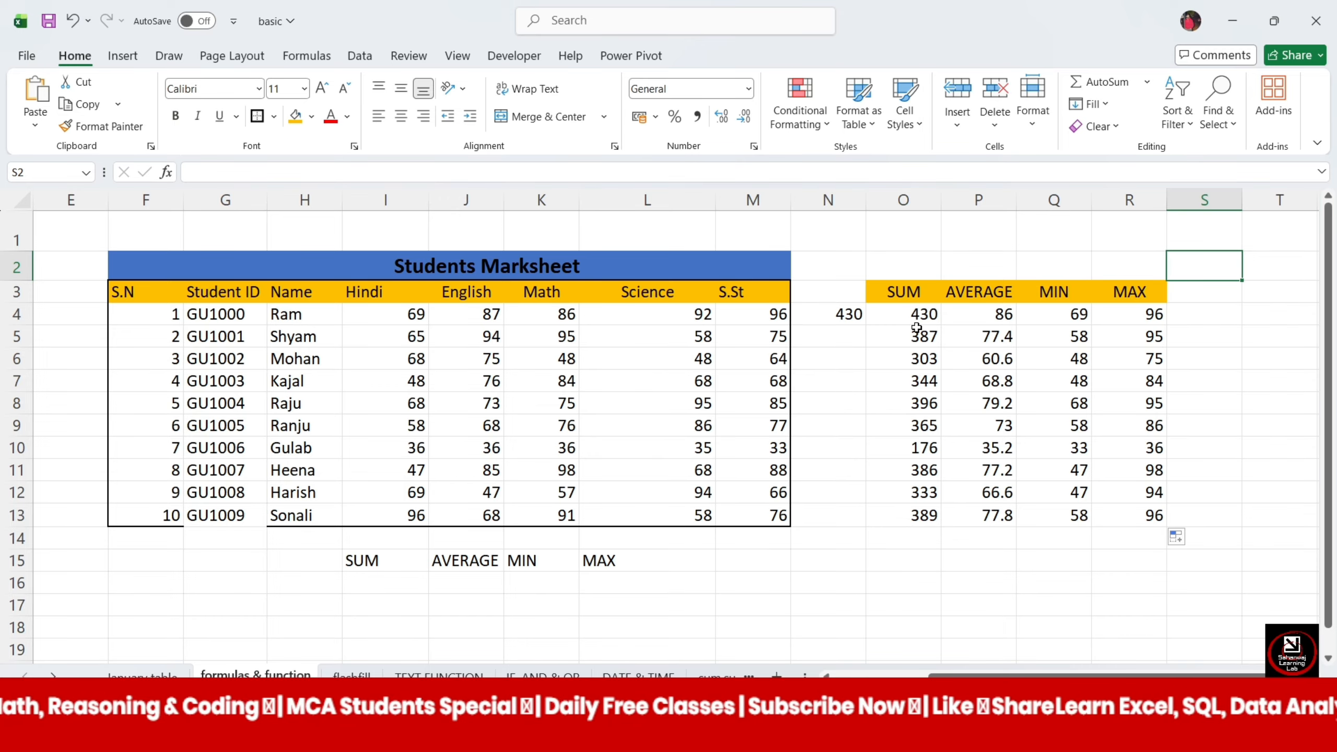
pyautogui.scroll(-1, 916, 327)
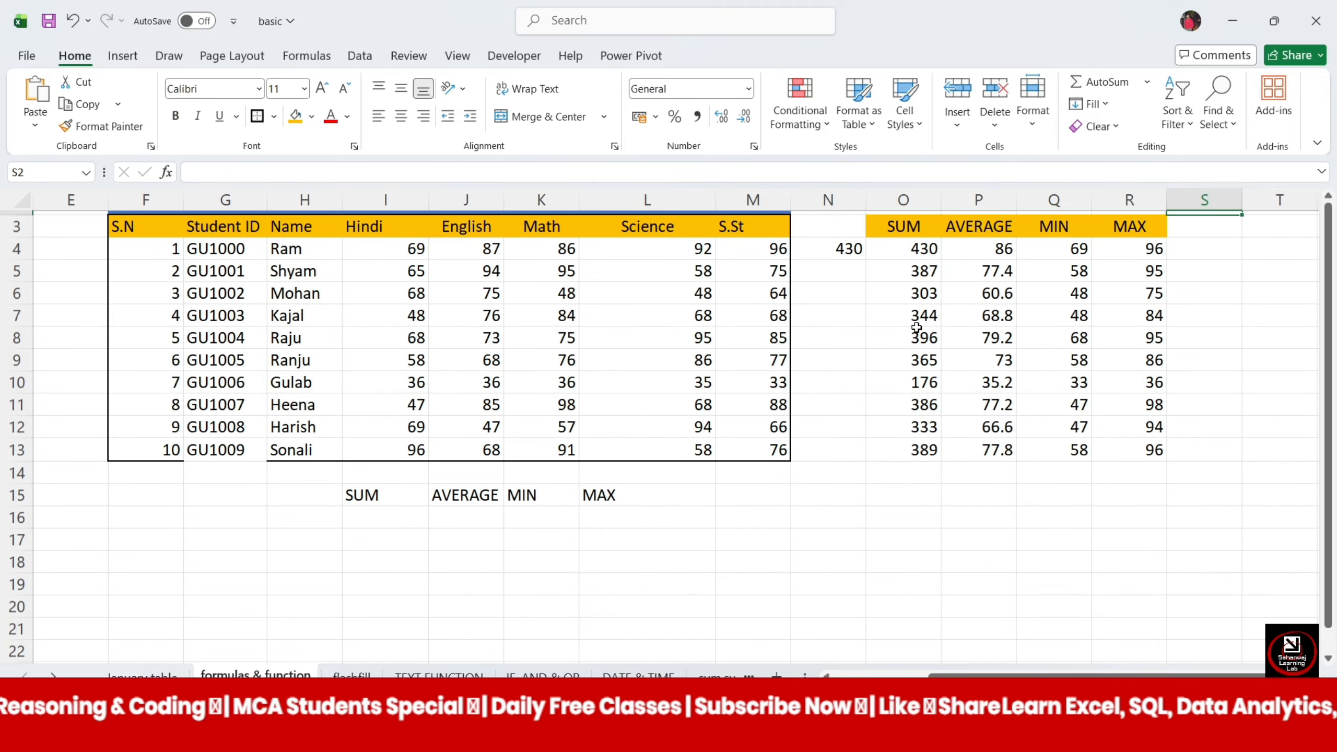
pyautogui.scroll(1, 916, 327)
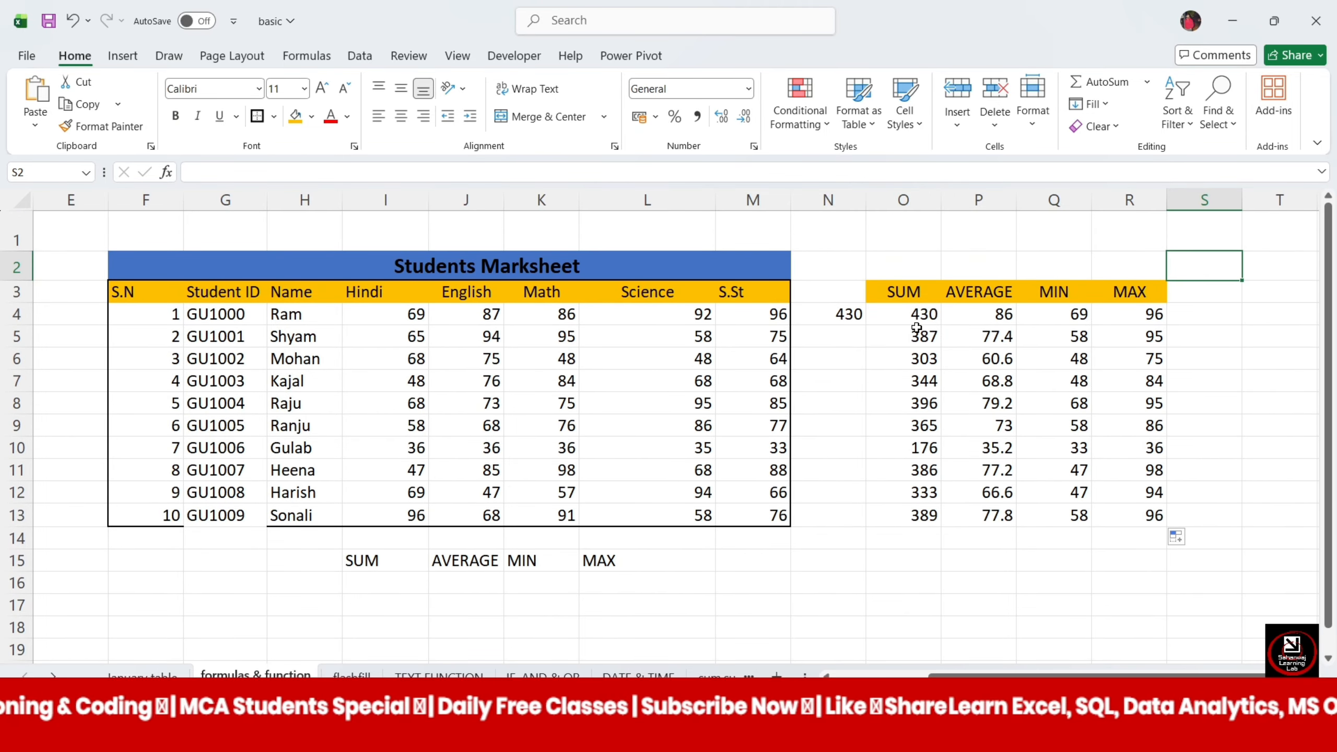
pyautogui.click(1147, 83)
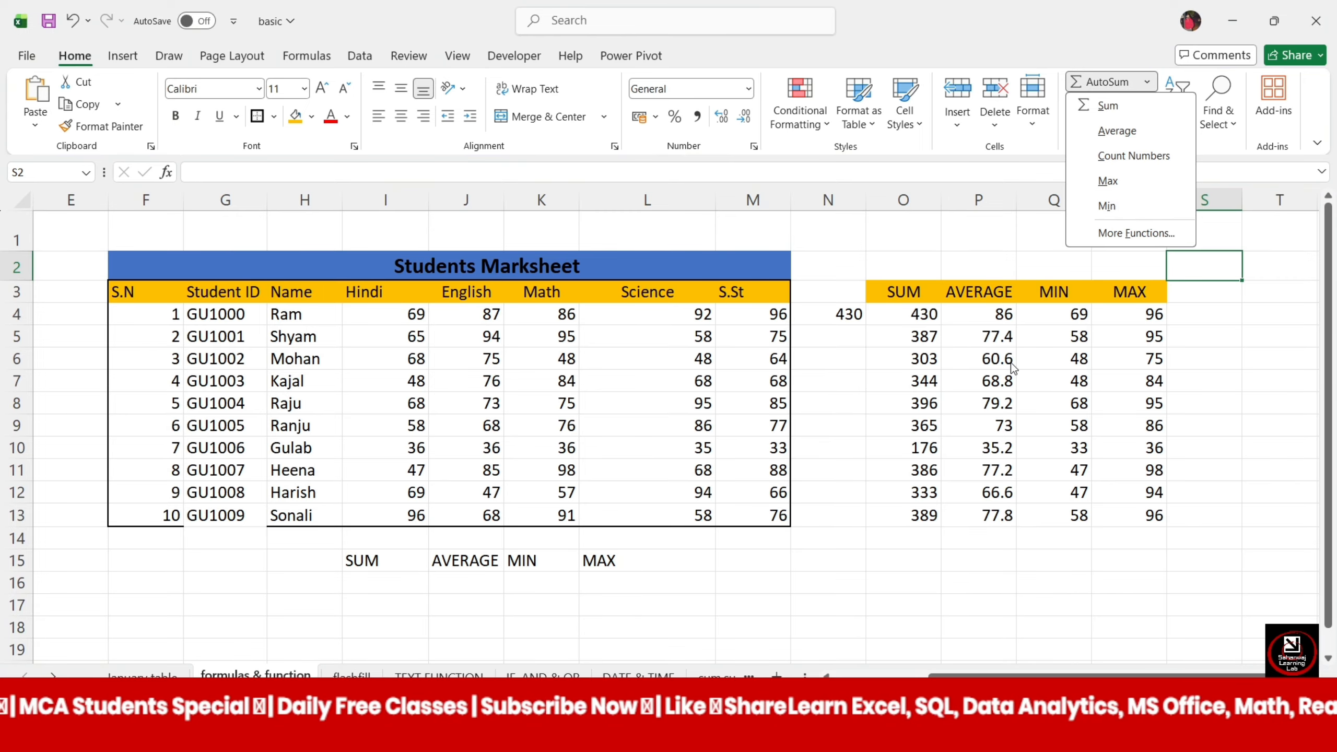
pyautogui.scroll(-2, 840, 614)
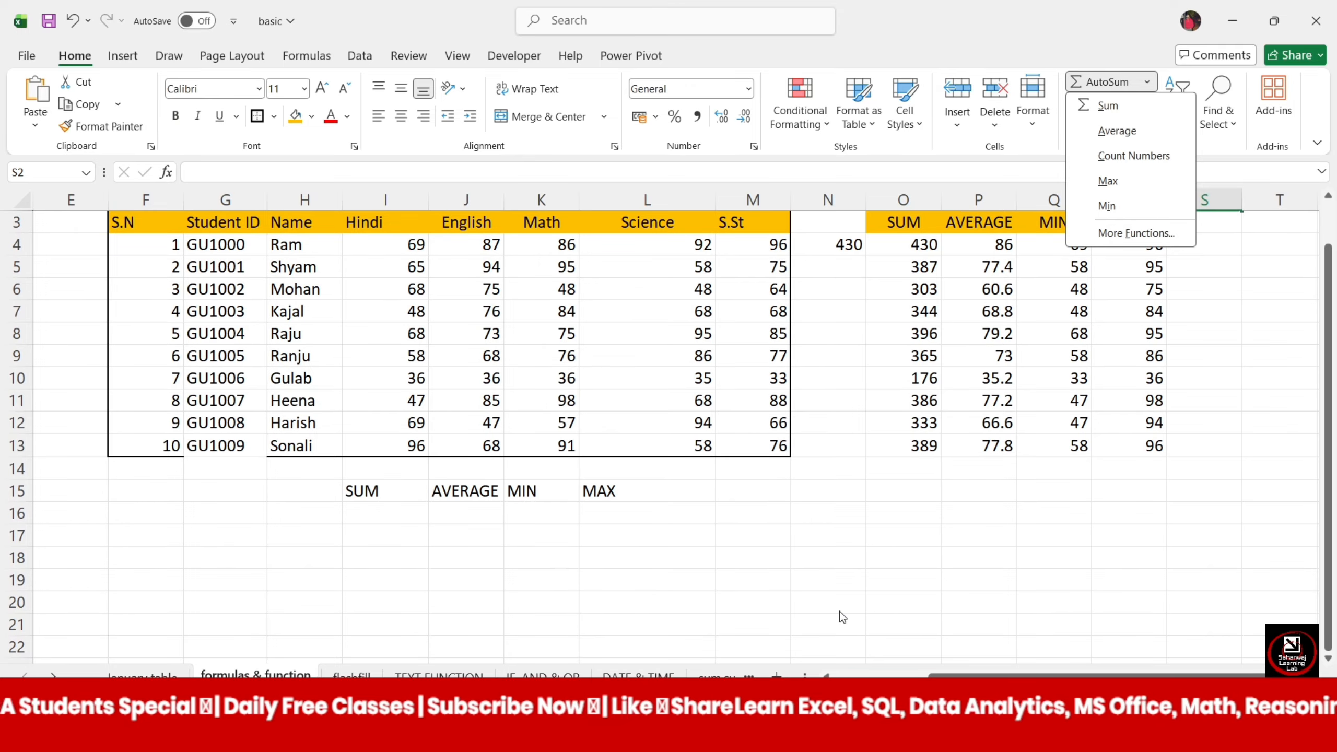
pyautogui.scroll(1, 840, 614)
pyautogui.scroll(1, 839, 612)
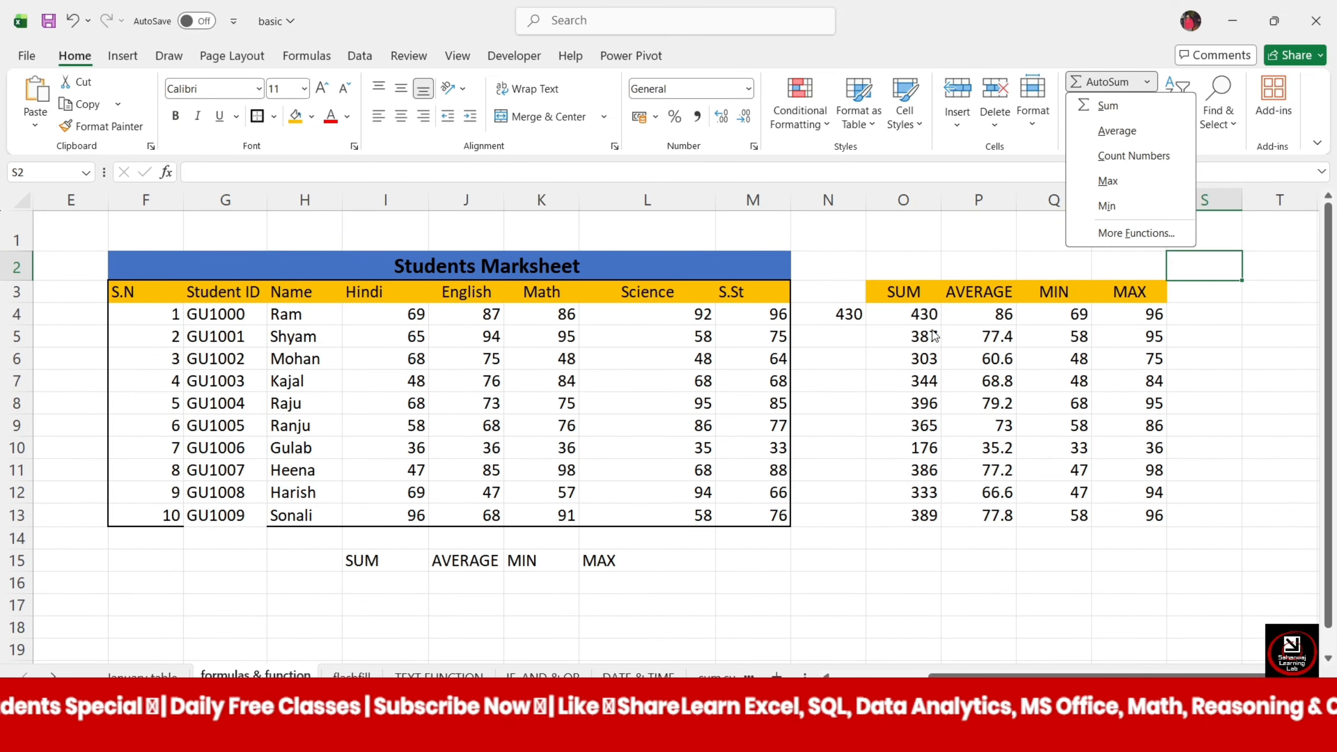
# Enter =SUM(O7,O8,O12) in cell I16 to add three non-adjacent student totals.
pyautogui.click(380, 587)
pyautogui.click(381, 586)
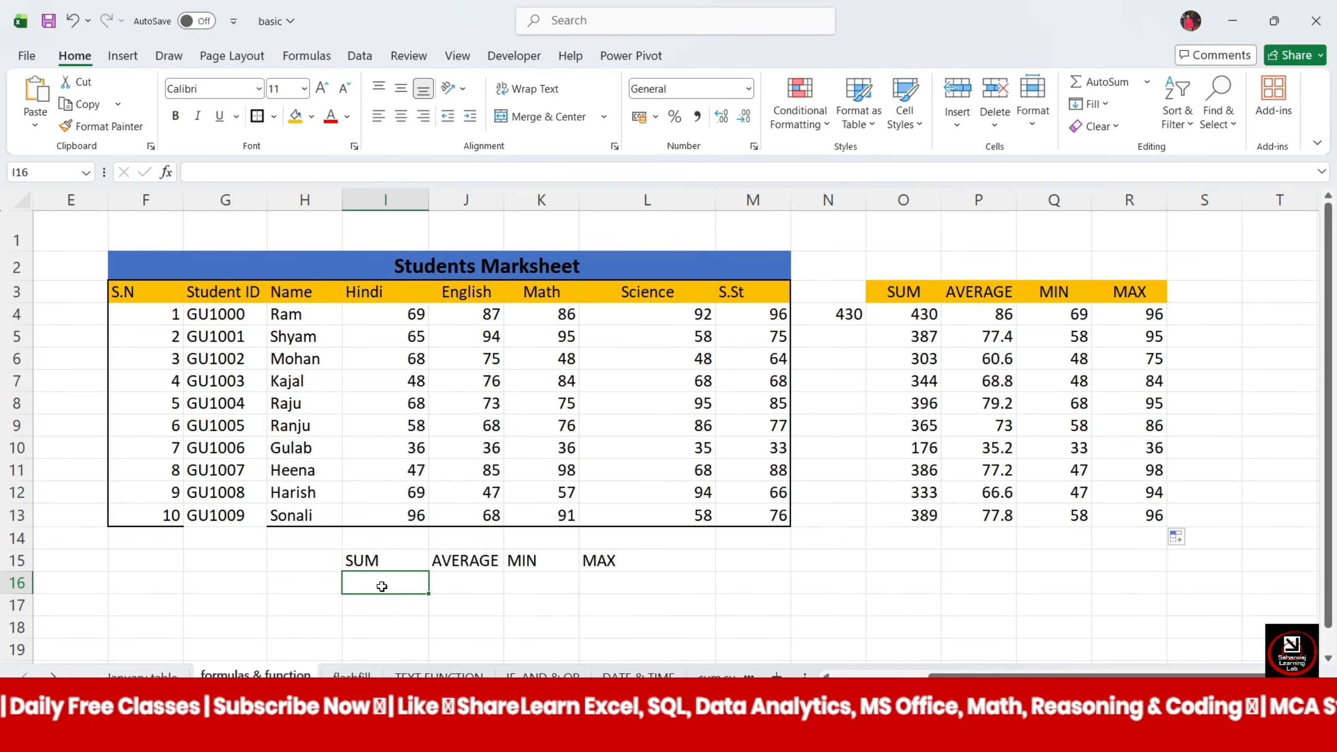
pyautogui.write('=')
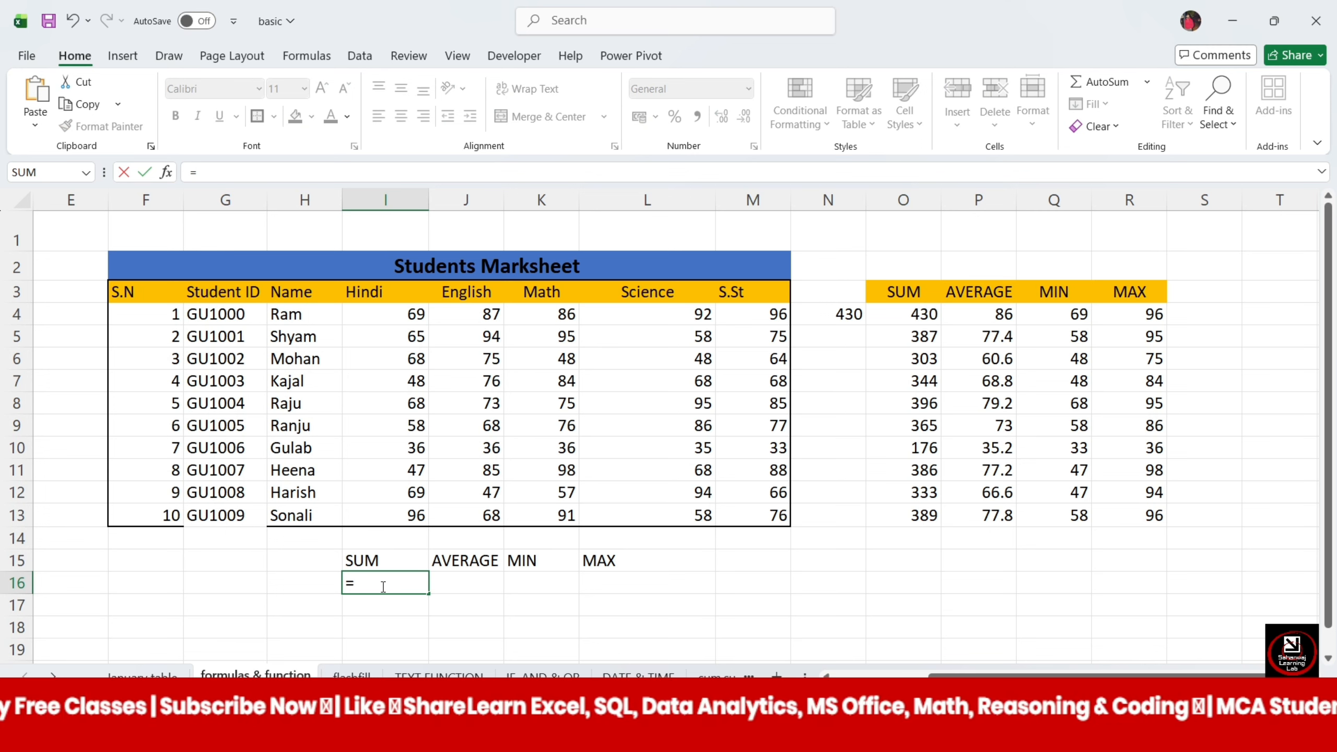
pyautogui.write('SUM')
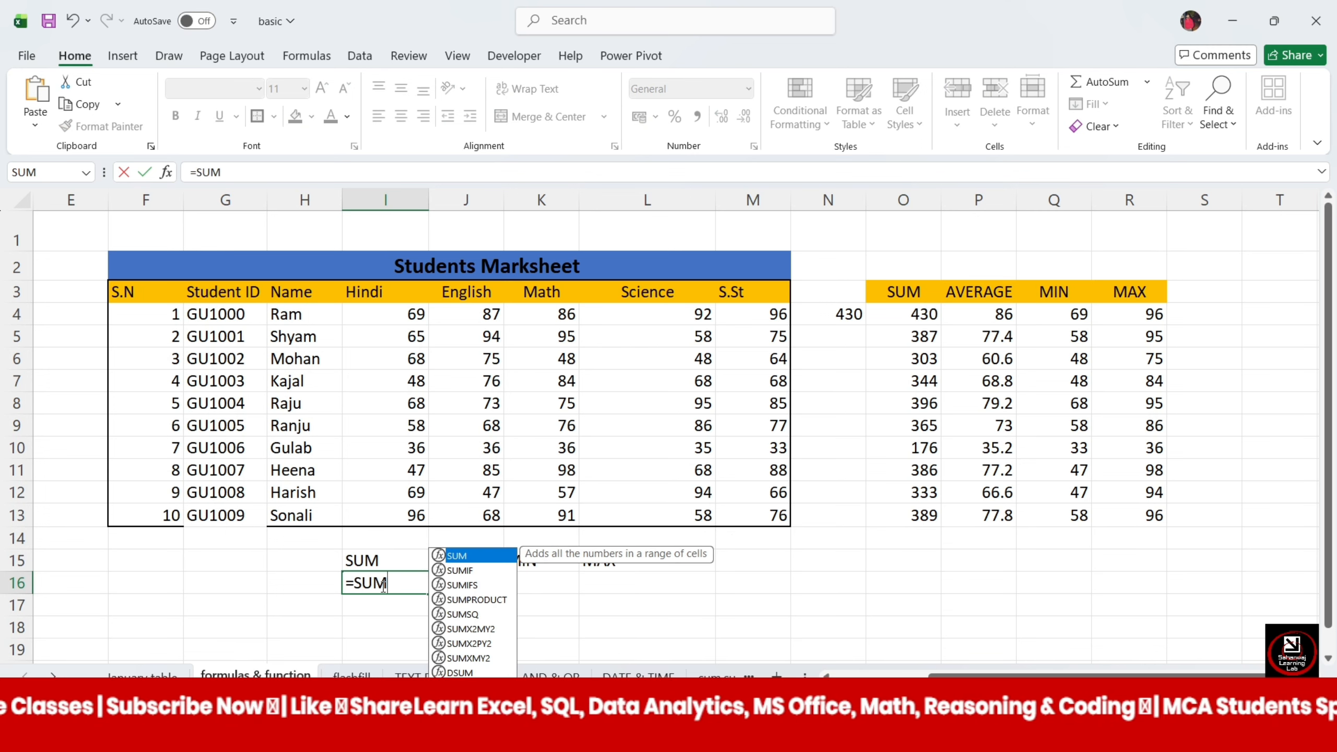
pyautogui.write('(')
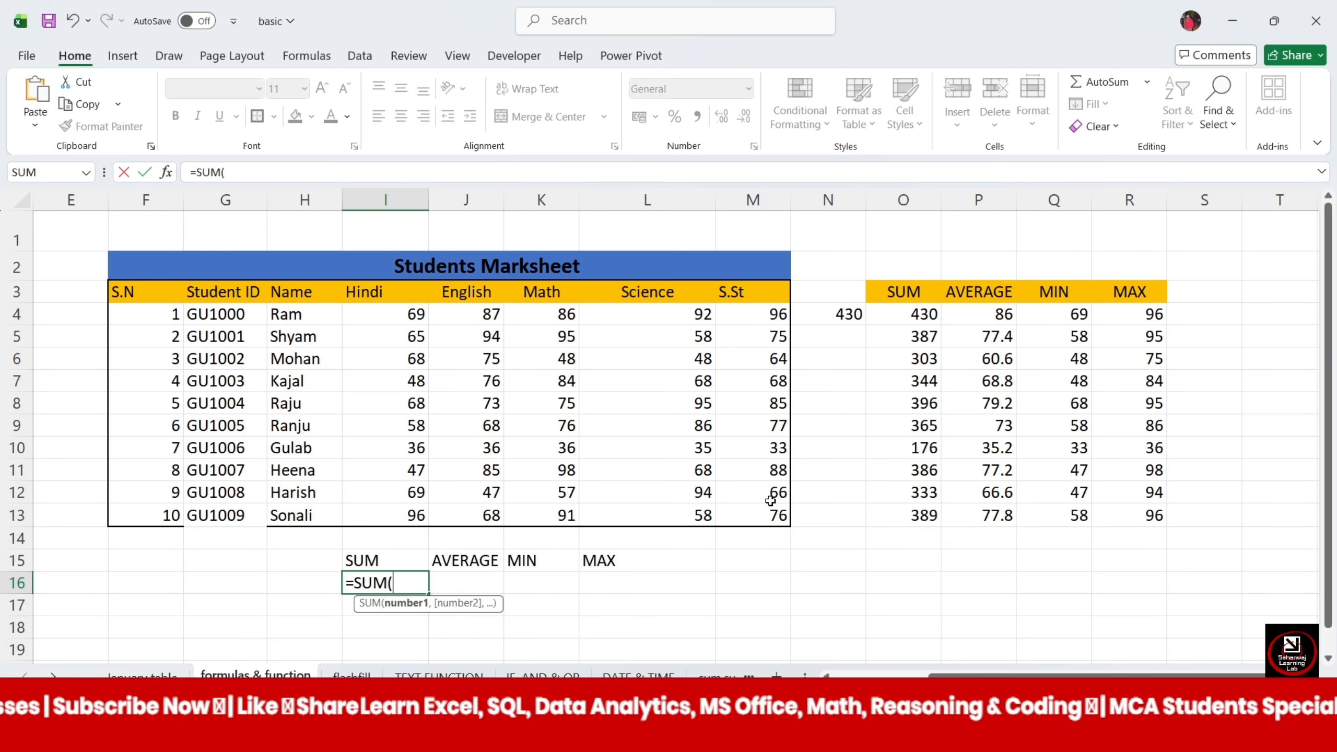
pyautogui.click(927, 370)
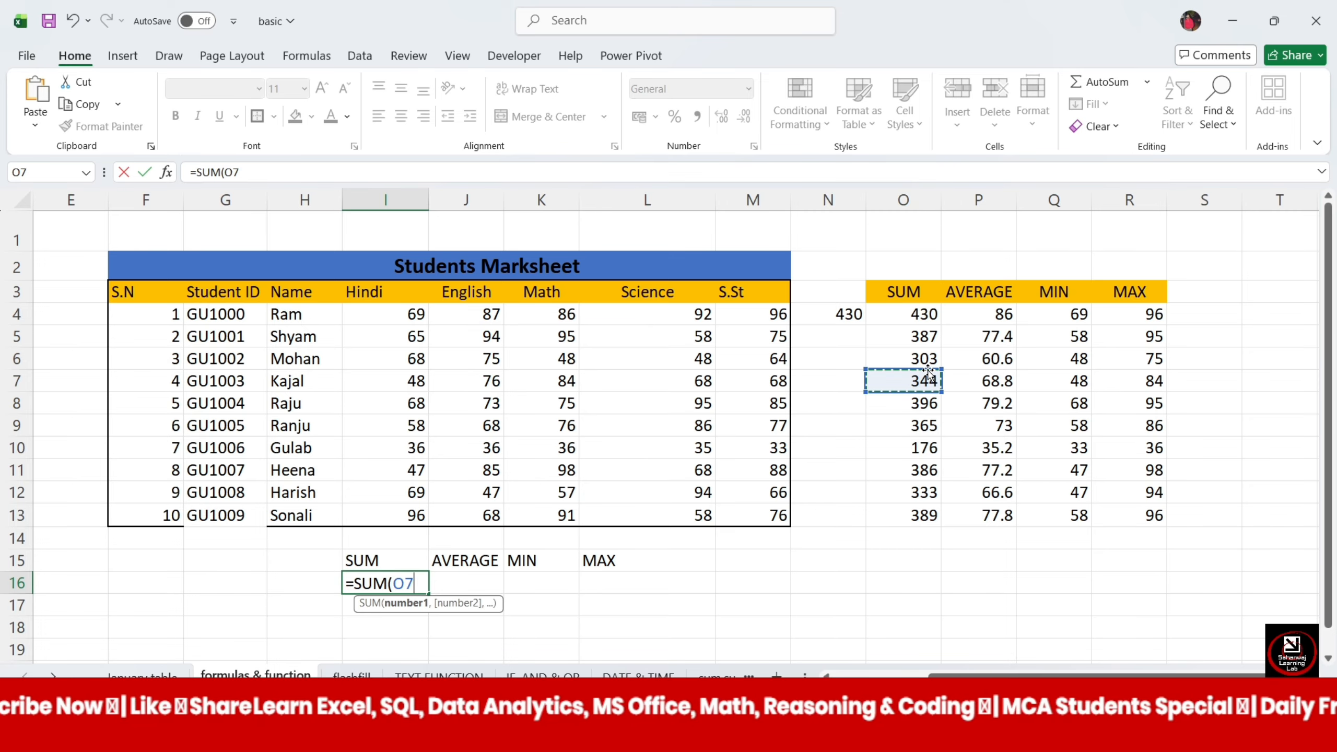
pyautogui.write(',')
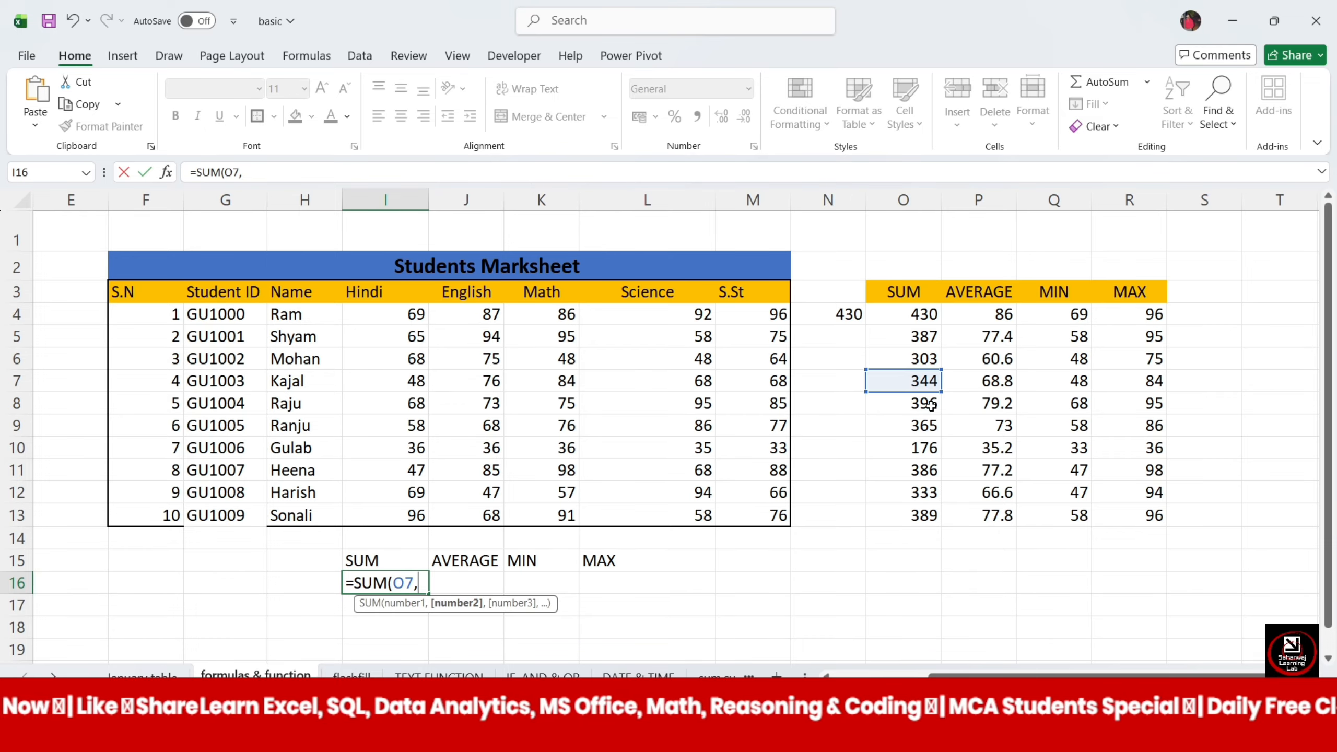
pyautogui.click(931, 404)
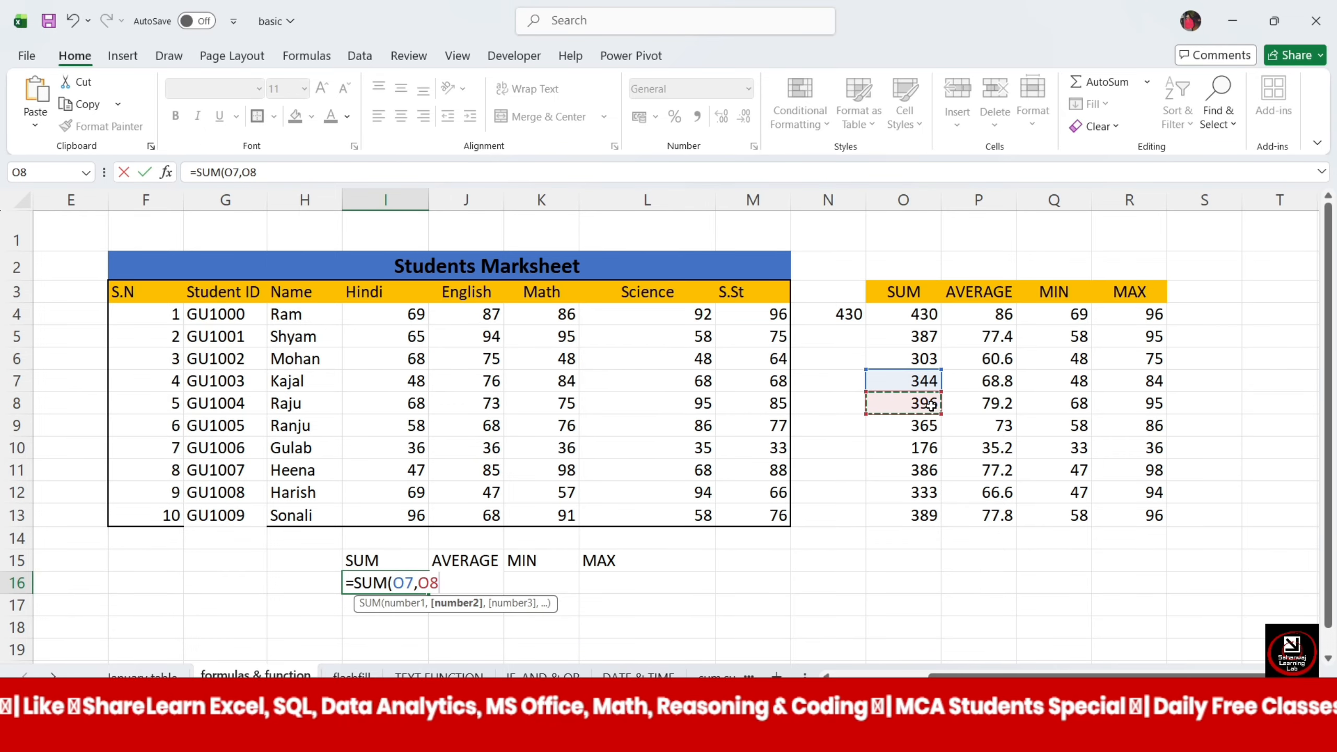
pyautogui.write(',')
pyautogui.click(931, 488)
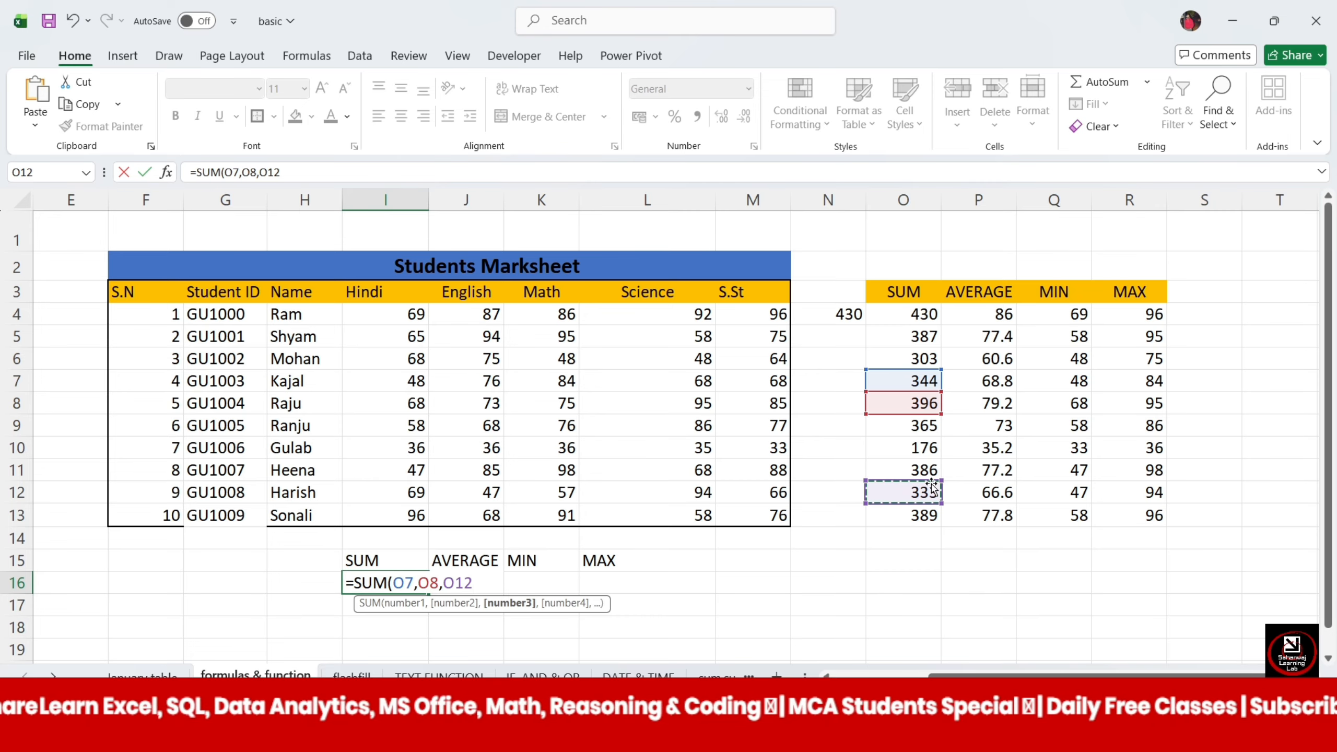
pyautogui.write(')')
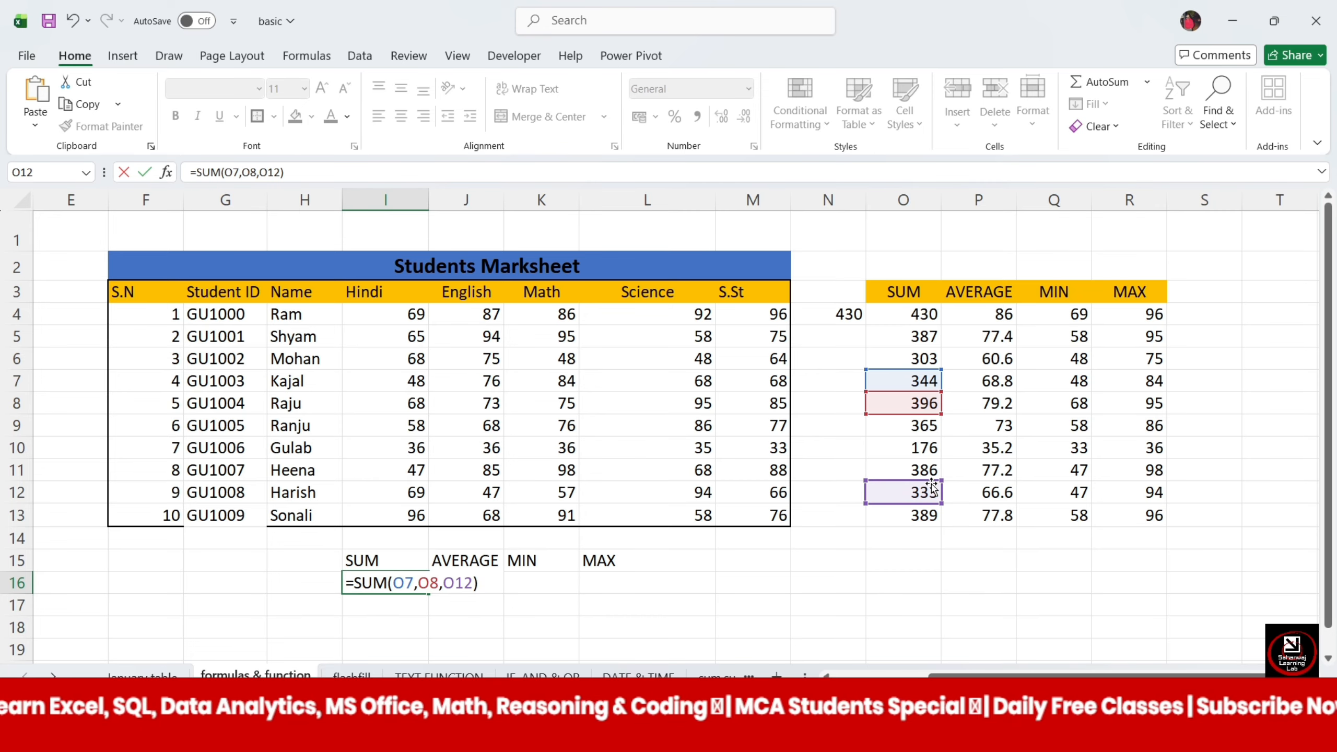
pyautogui.press('Return')
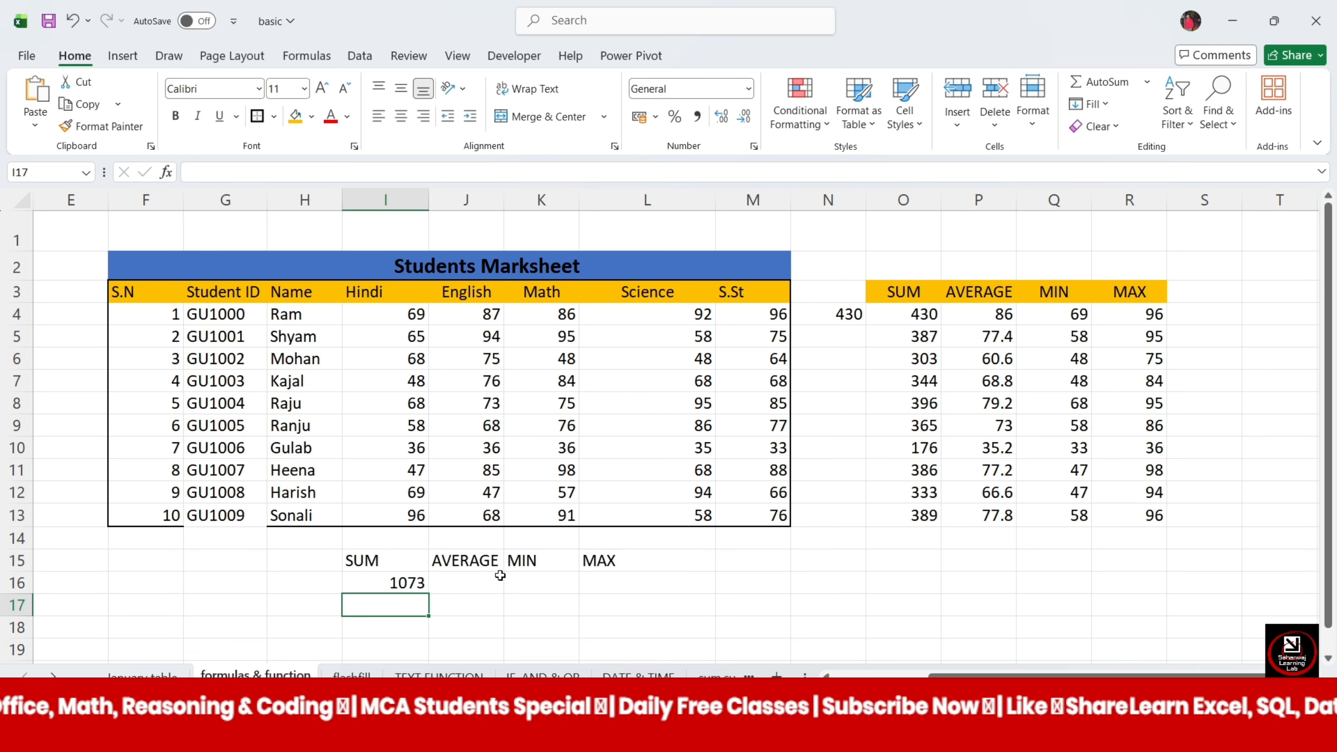
# Enter =AVERAGE(P7,P10,P12,) in cell J16, picking three non-adjacent cells from the AVERAGE column.
pyautogui.click(477, 584)
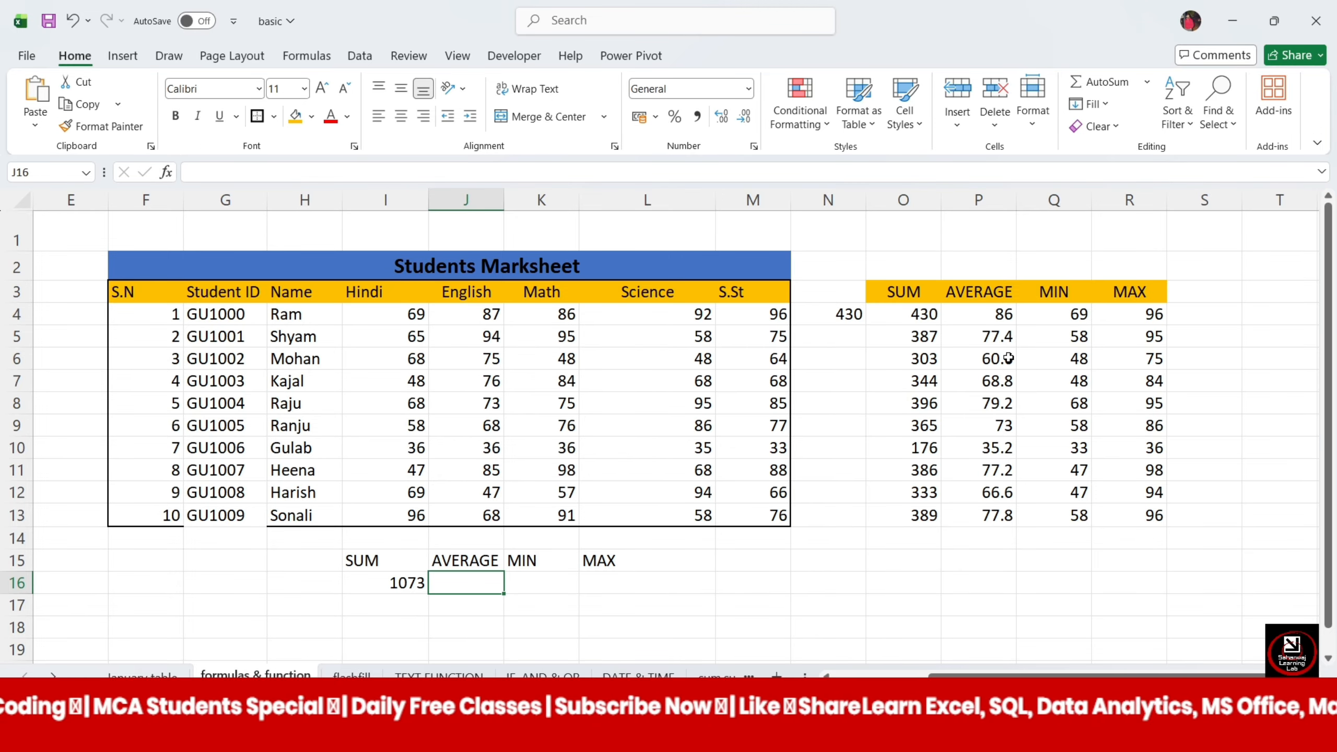
pyautogui.write('=')
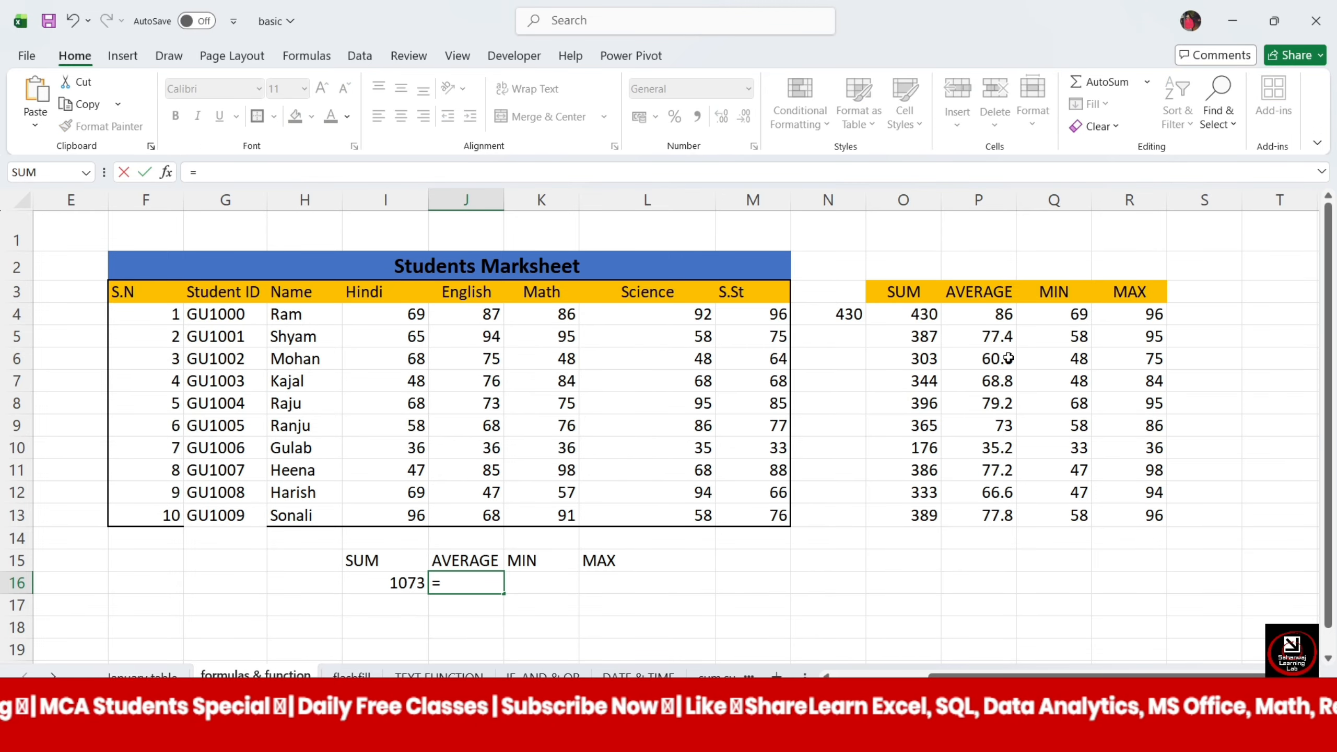
pyautogui.write('AVER')
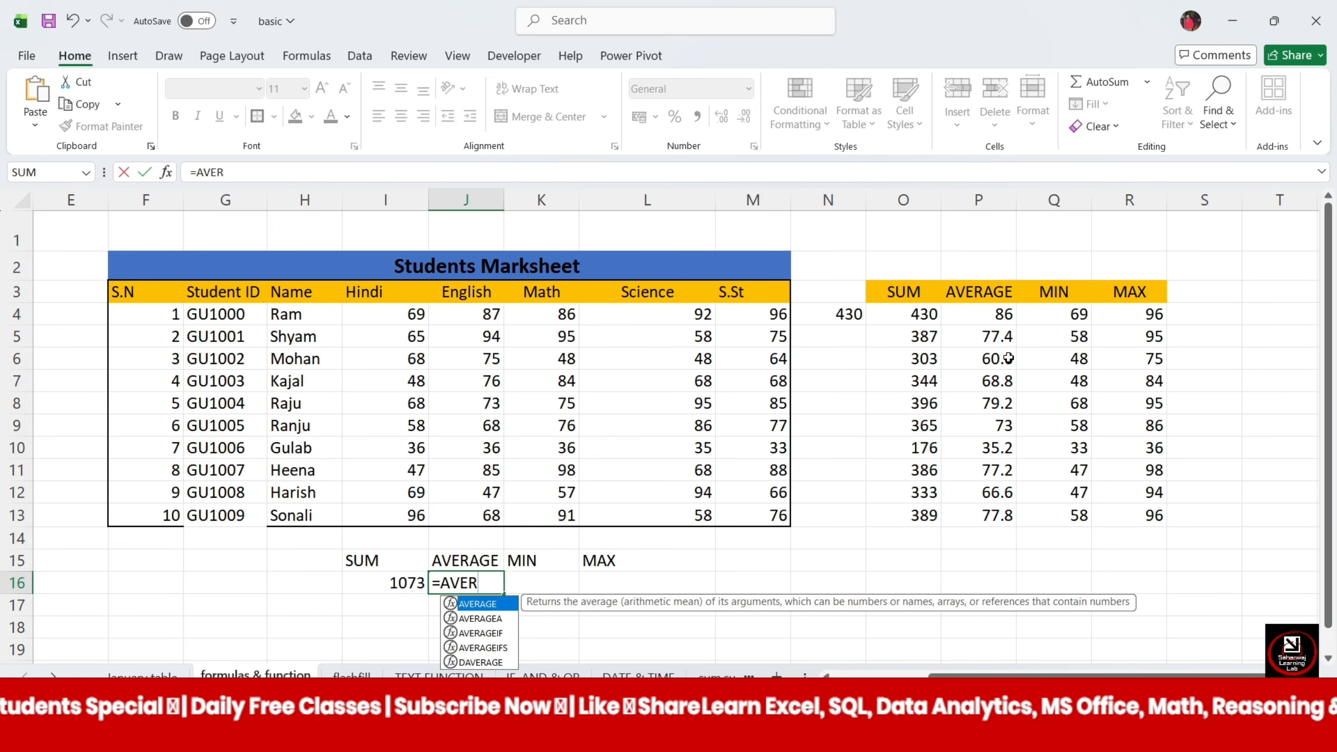
pyautogui.press('Tab')
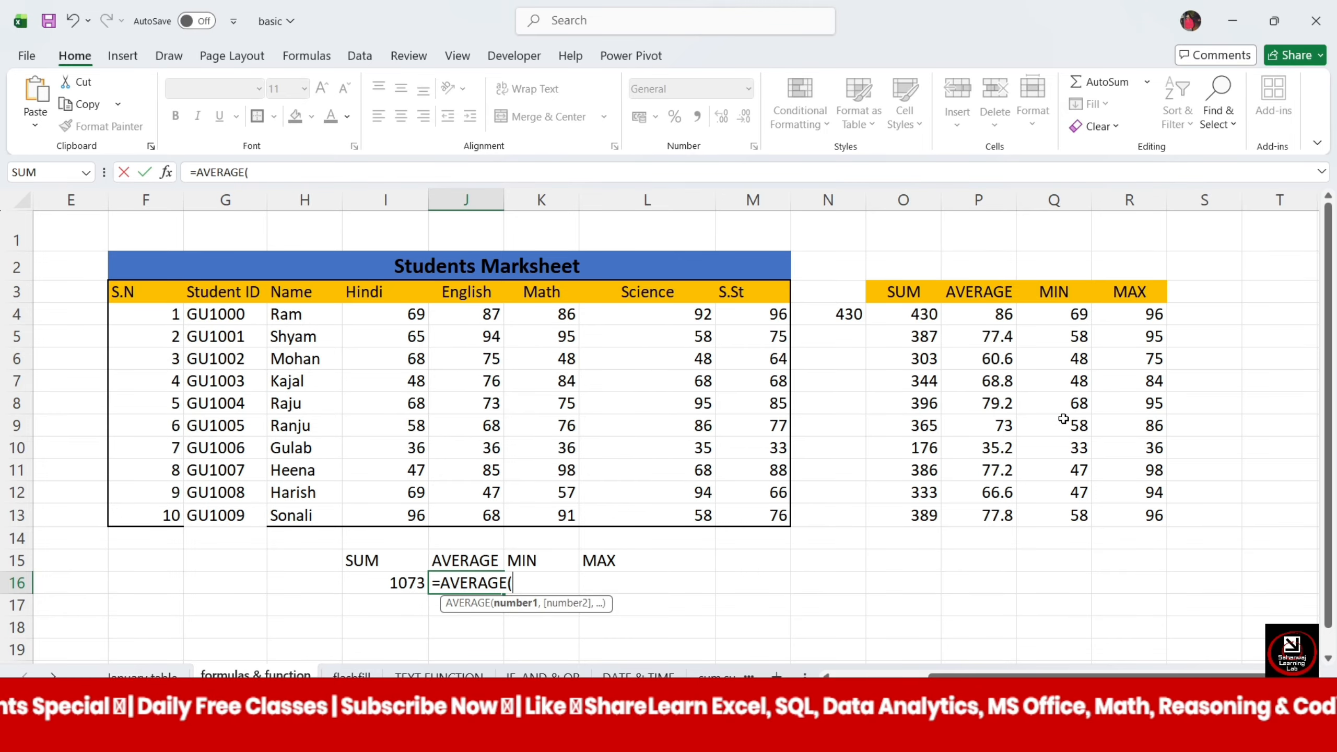
pyautogui.click(1007, 380)
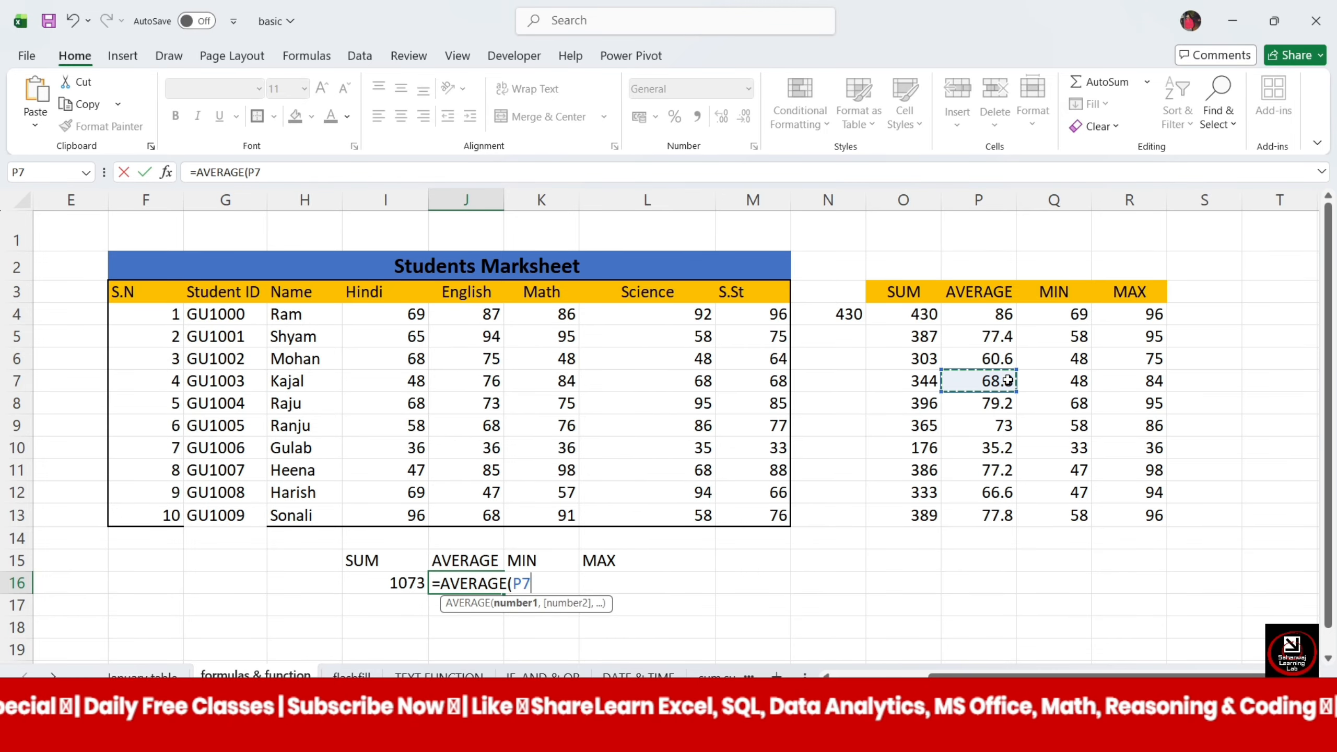
pyautogui.write(',')
pyautogui.click(998, 448)
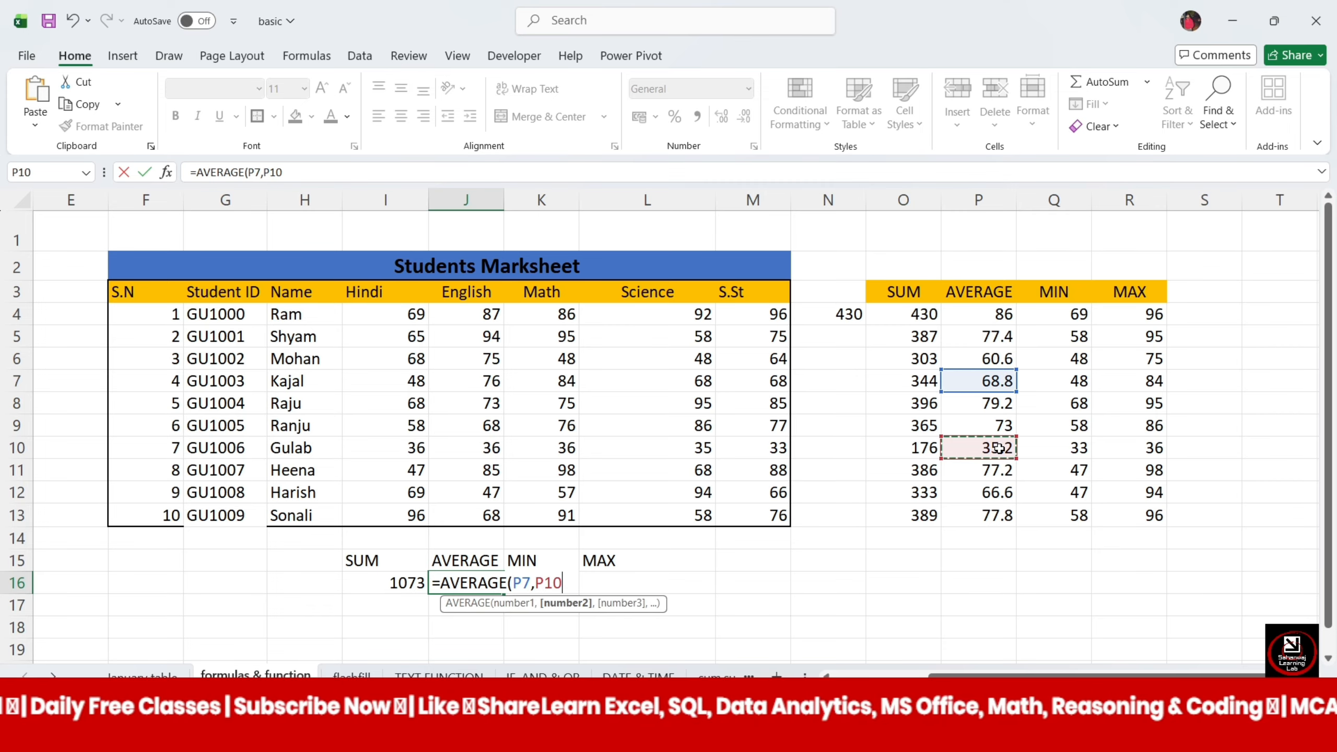
pyautogui.write(',')
pyautogui.click(994, 493)
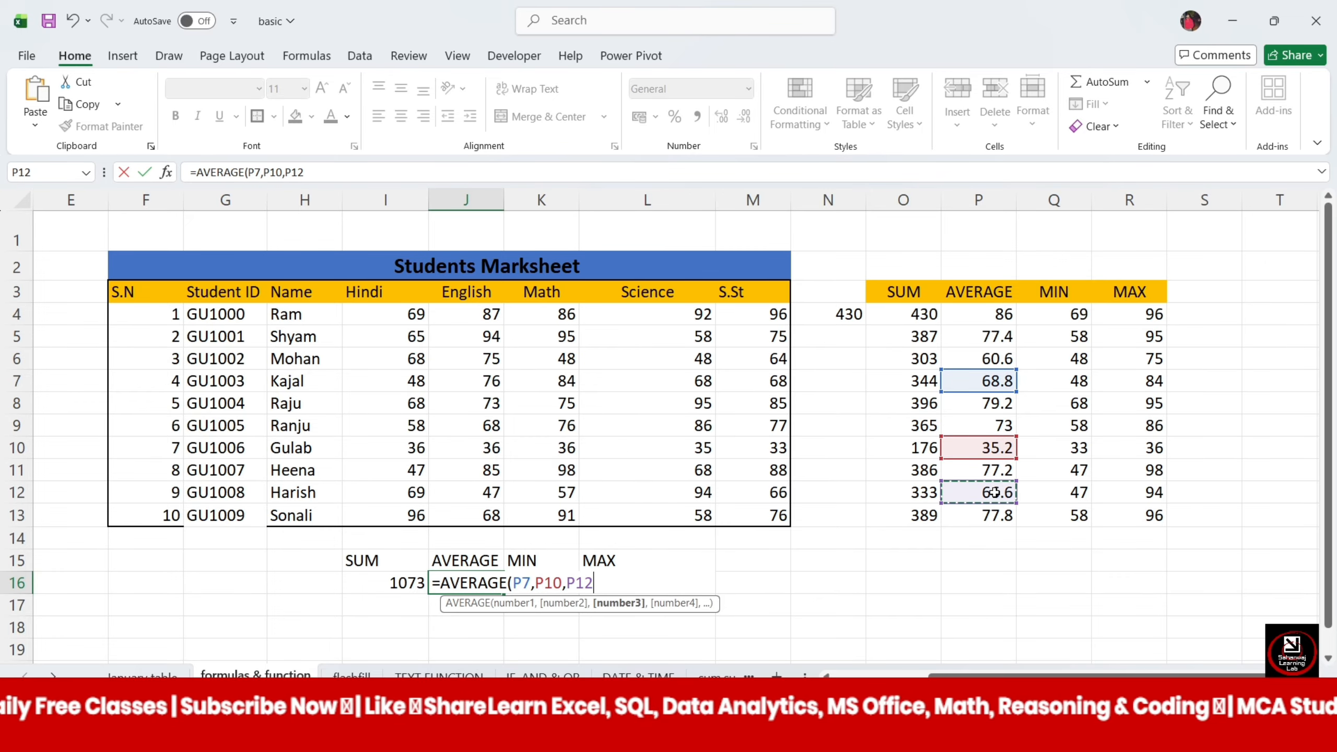
pyautogui.write(',')
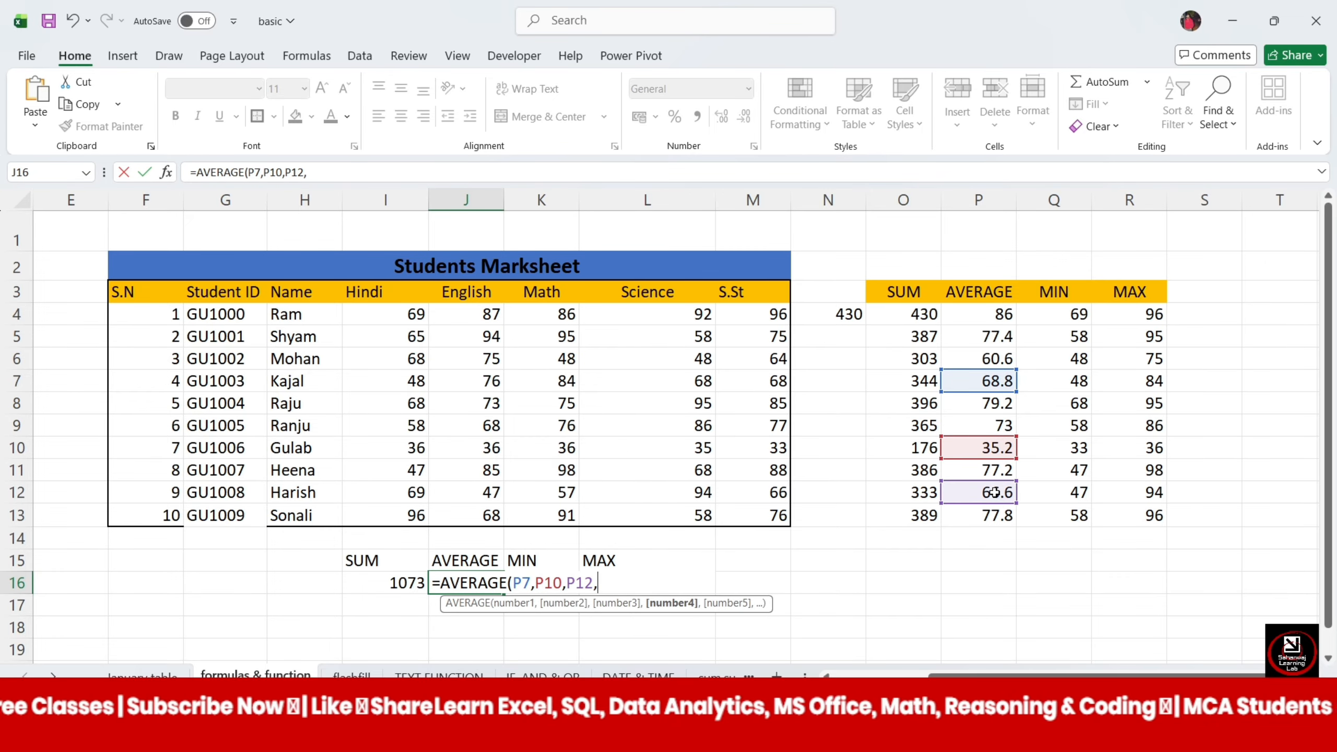
pyautogui.write(')')
pyautogui.press('Return')
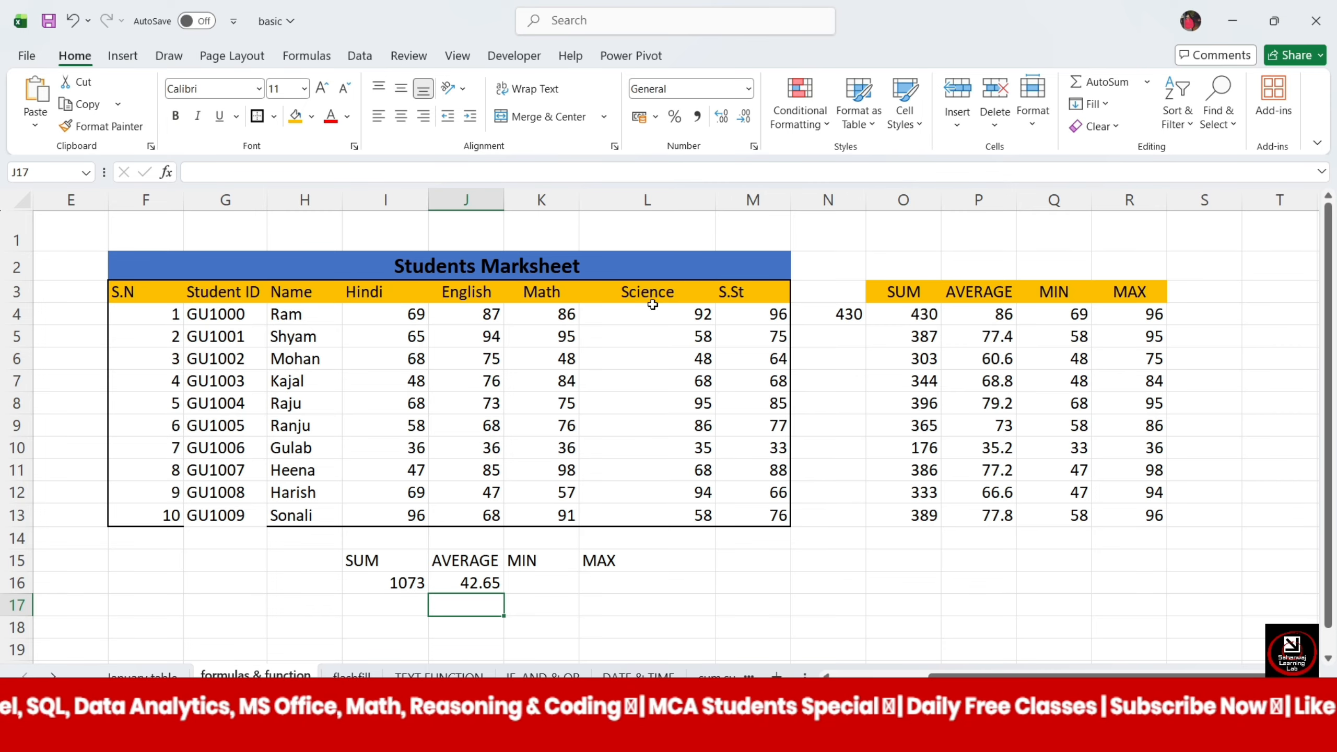
# Enter =MIN(Q4:Q13) in cell K16 to get the lowest value of the whole MIN column.
pyautogui.click(544, 580)
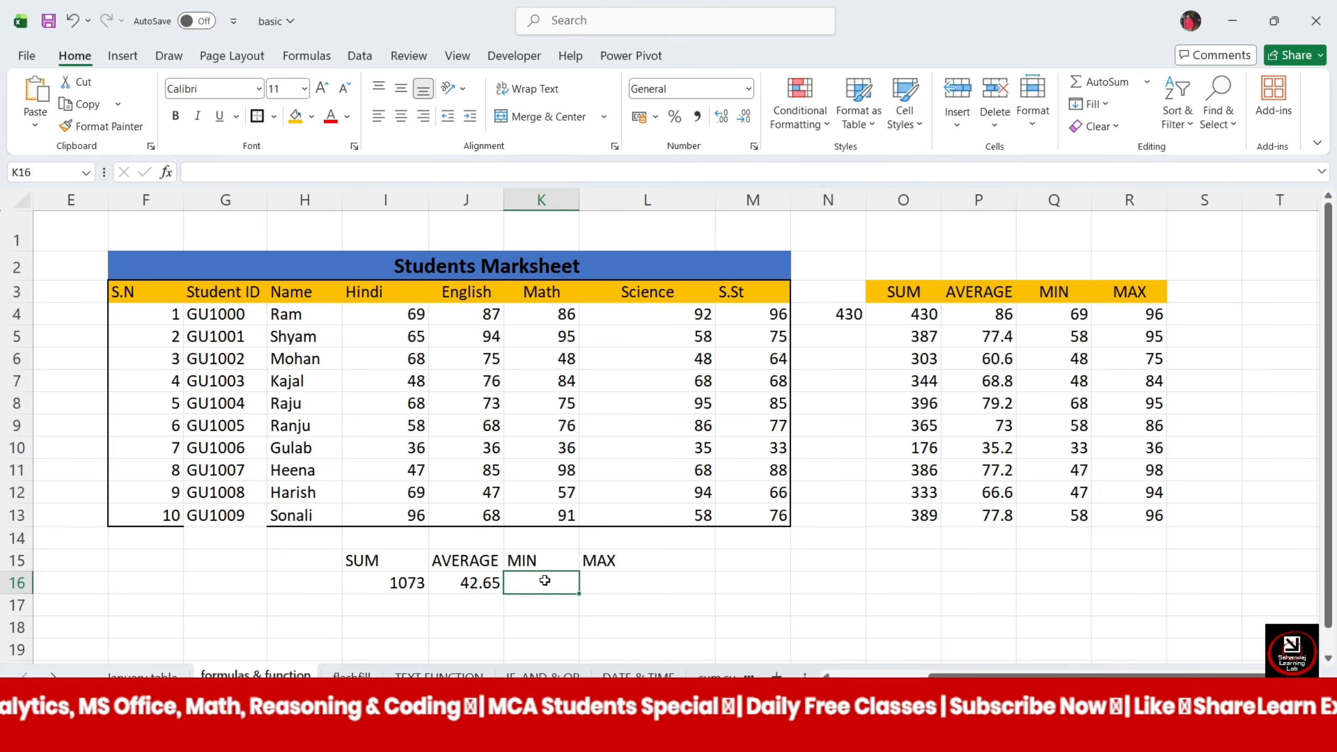
pyautogui.write('=MIN')
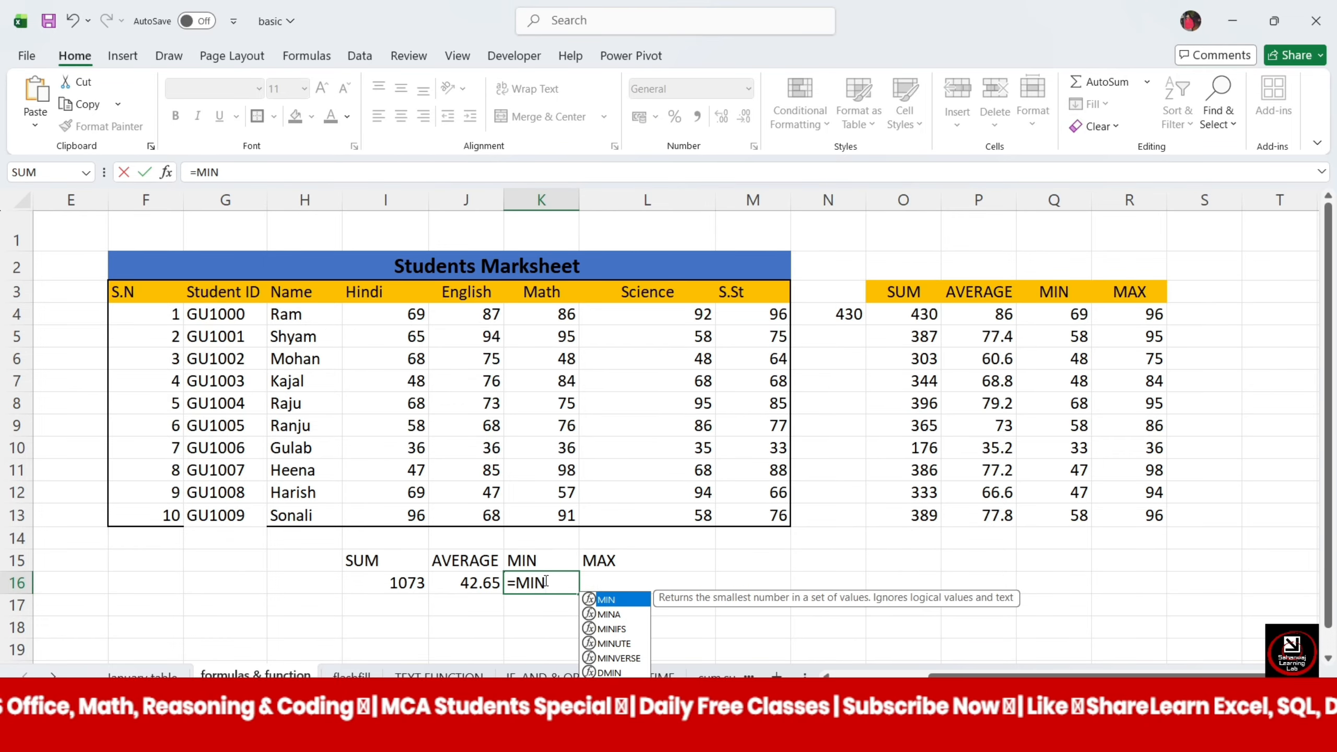
pyautogui.write('(')
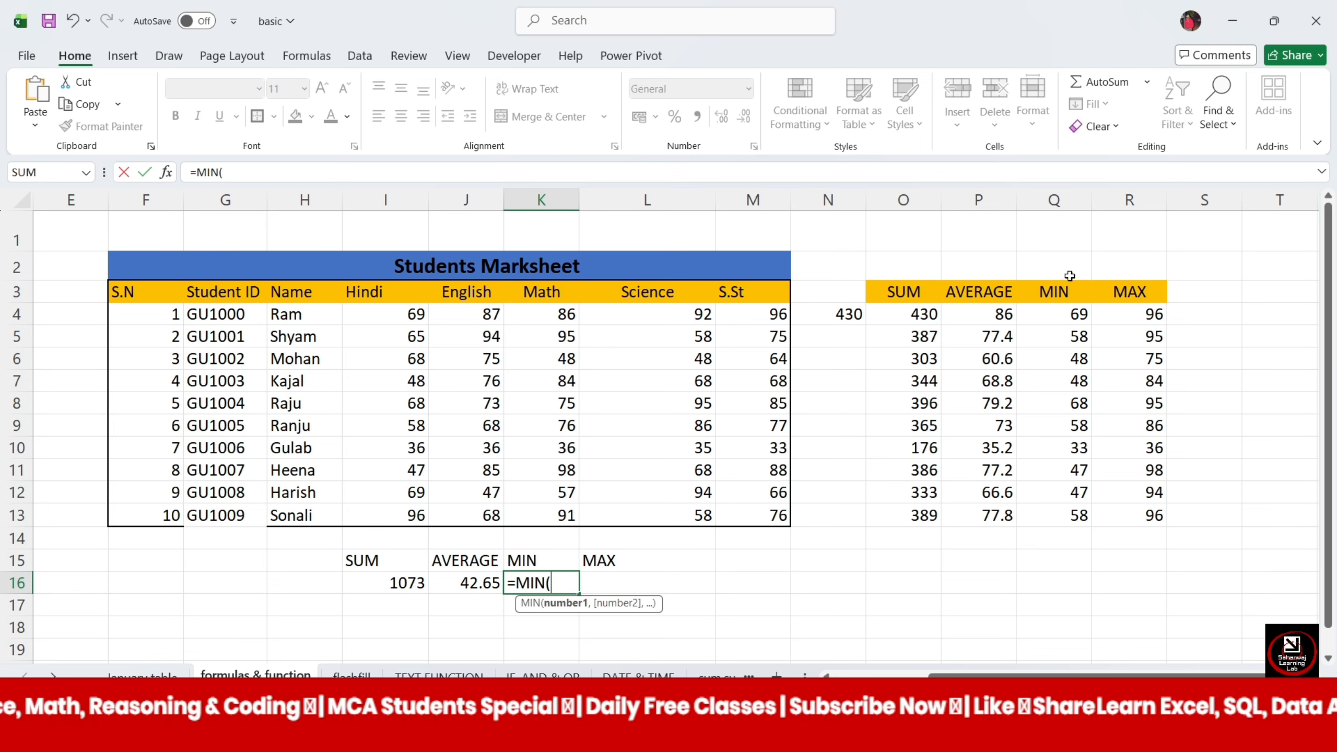
pyautogui.moveTo(1058, 312); pyautogui.dragTo(1087, 528)
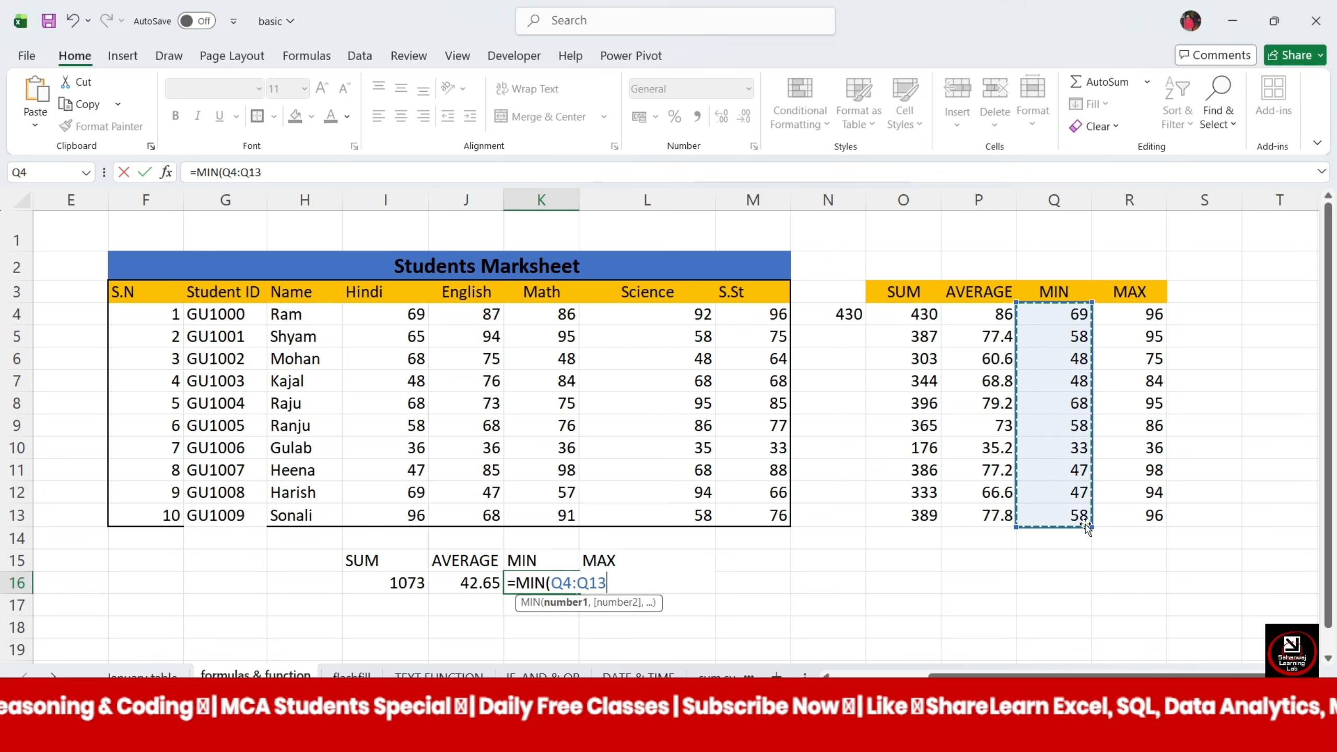
pyautogui.write(')')
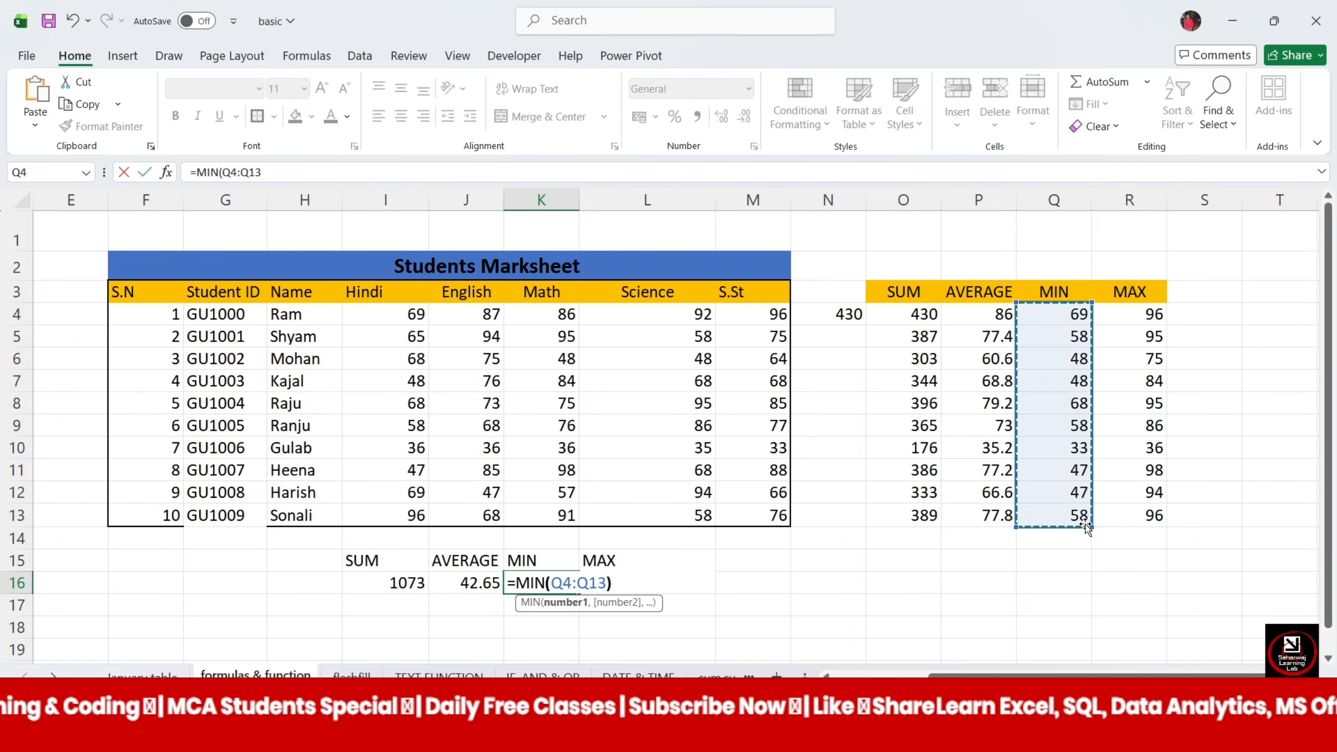
pyautogui.press('Return')
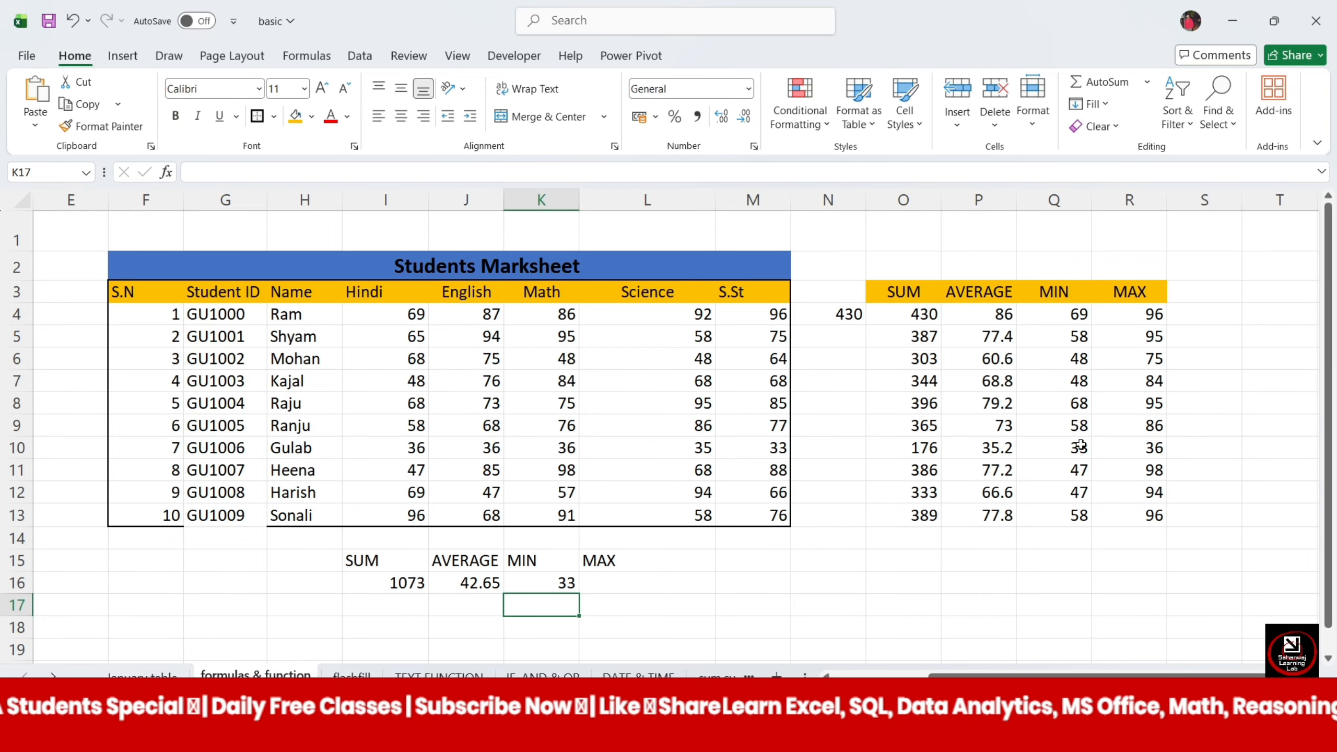
# Enter =MAX(R7,R9,R11,) in cell L16, picking three non-adjacent cells from the MAX column.
pyautogui.click(654, 586)
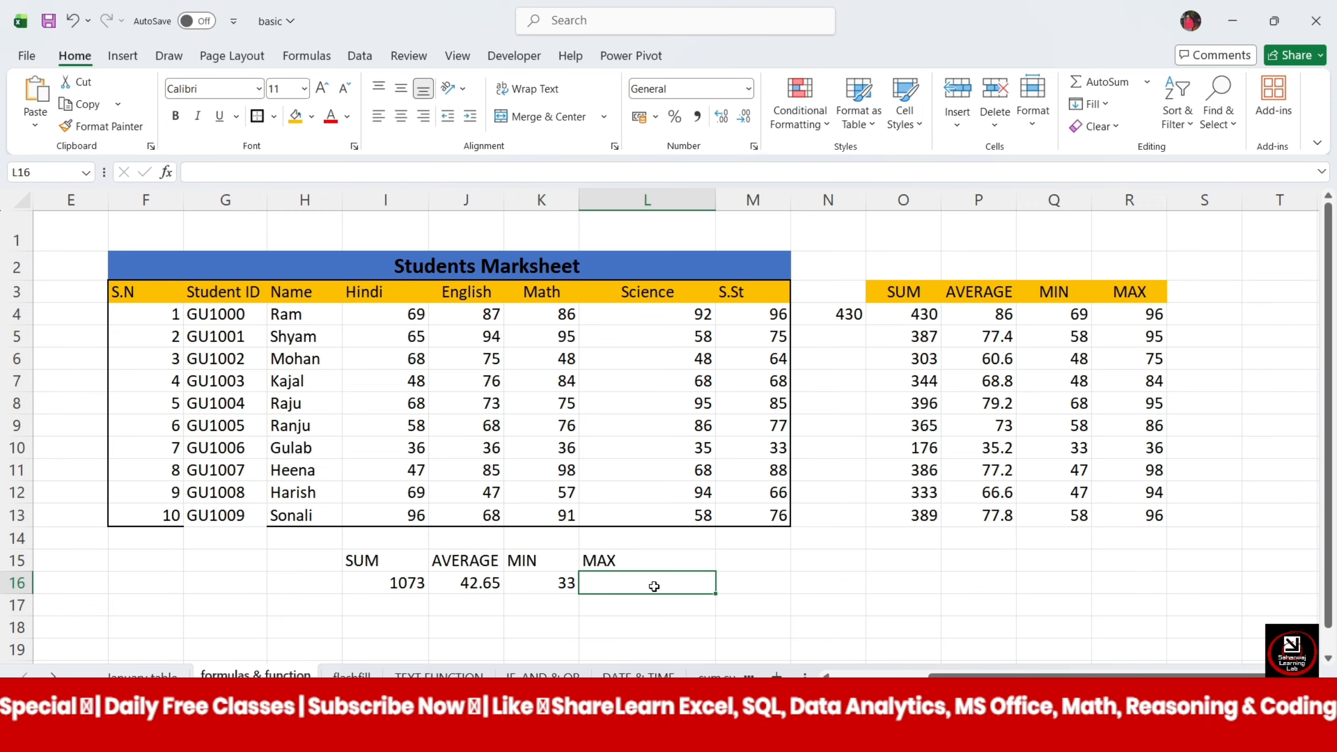
pyautogui.write('=')
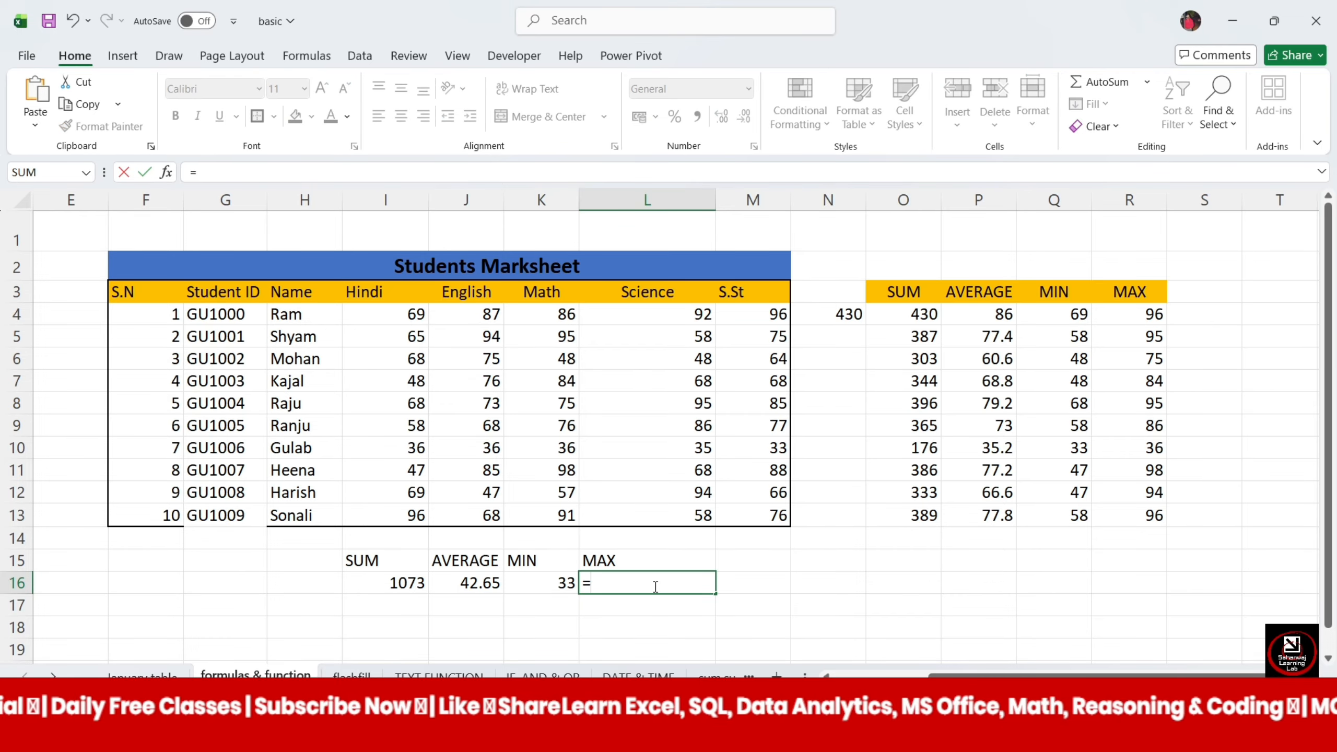
pyautogui.write('MAX')
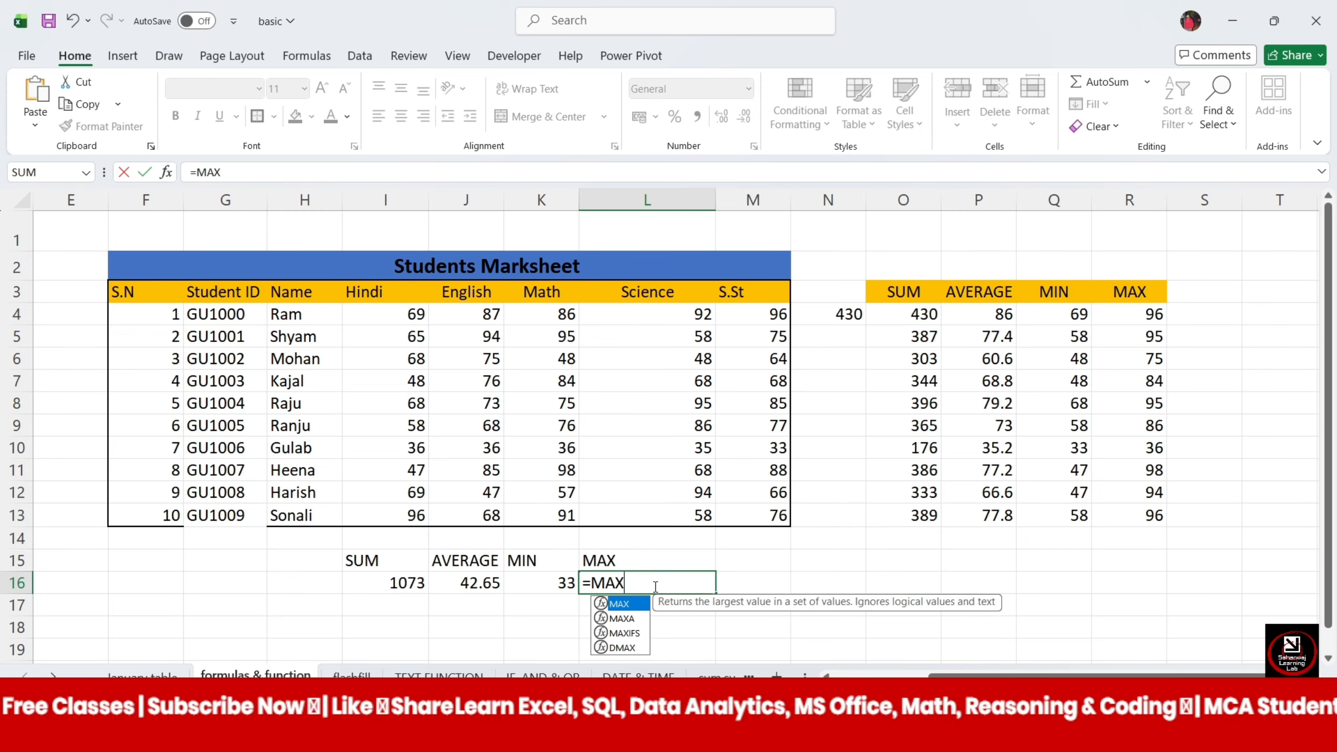
pyautogui.write('(')
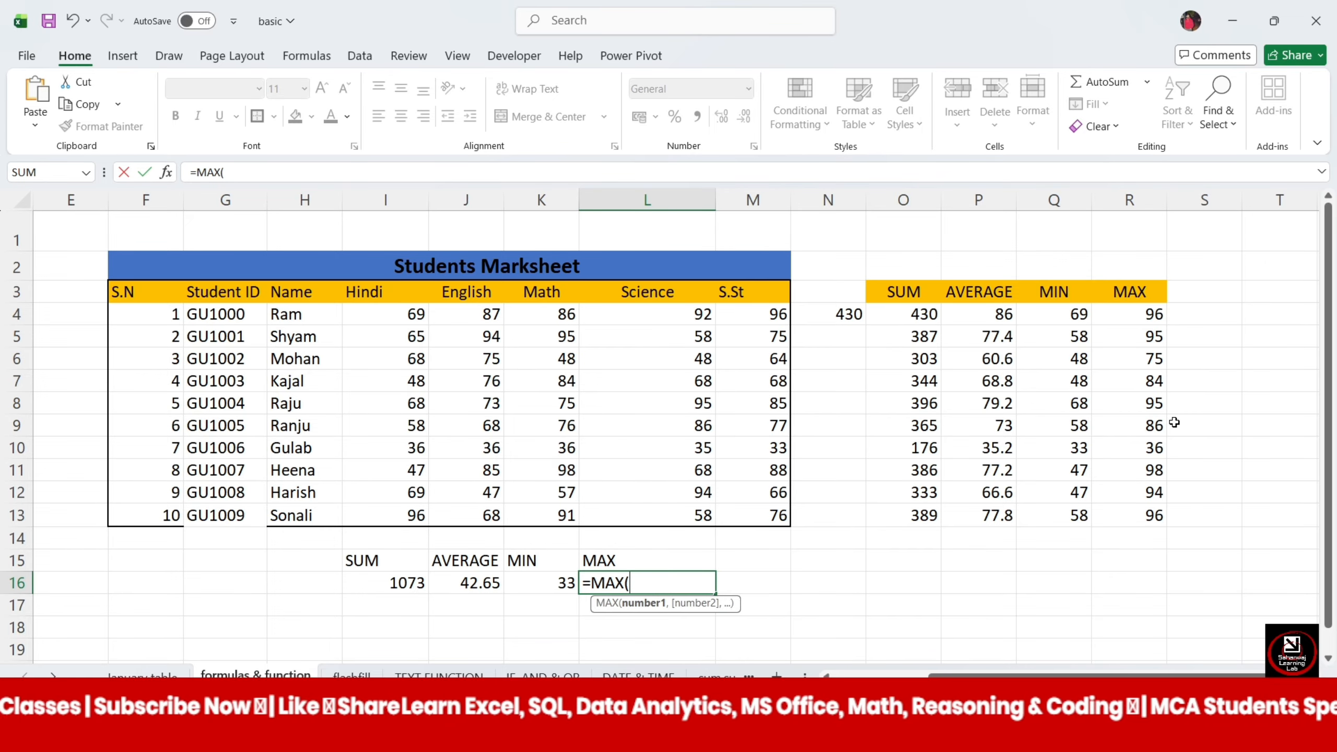
pyautogui.click(1155, 384)
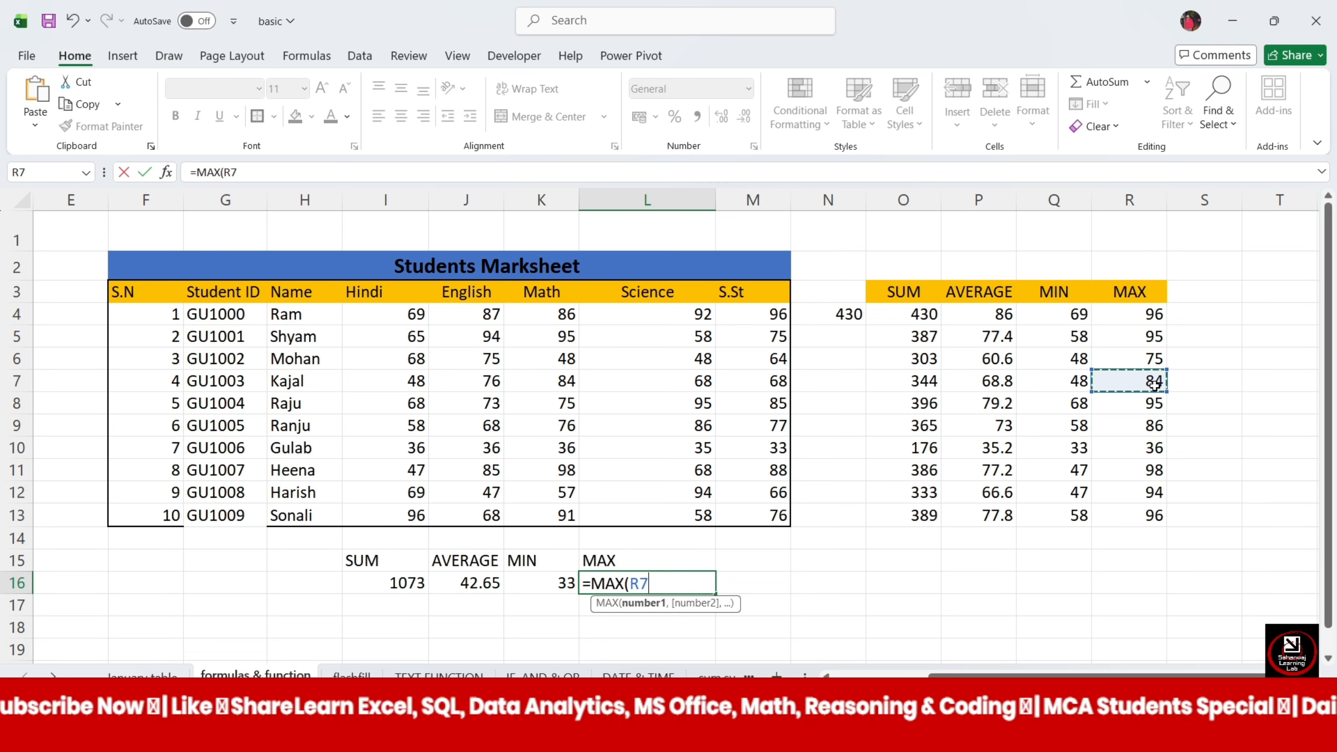
pyautogui.write(',')
pyautogui.click(1152, 425)
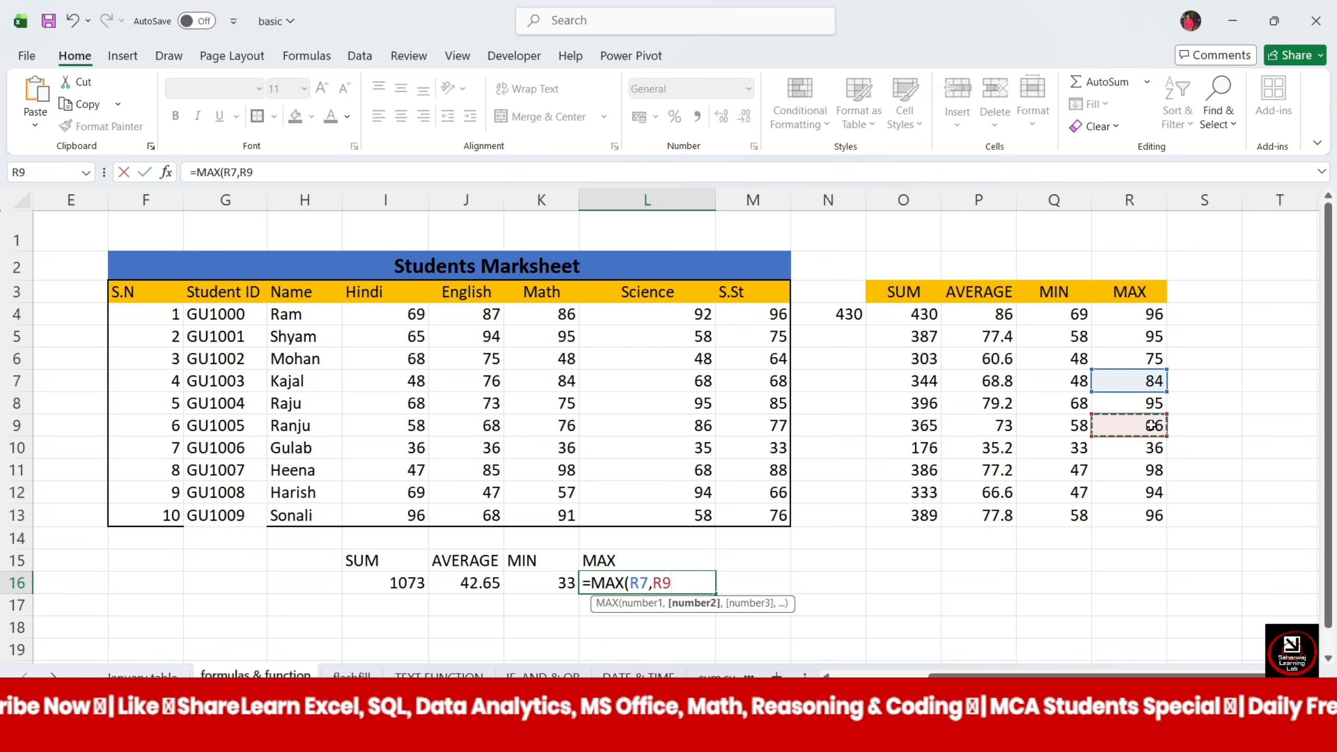
pyautogui.write(',')
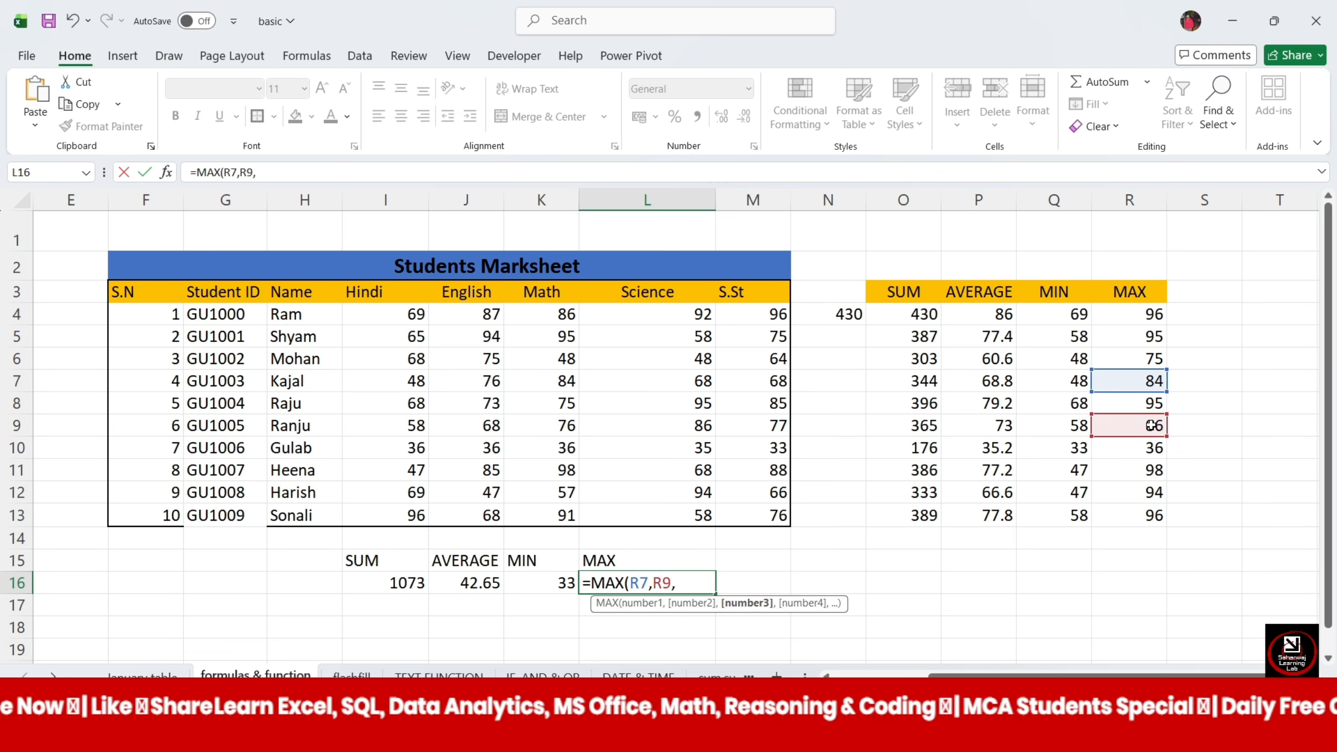
pyautogui.click(1148, 474)
pyautogui.write(',')
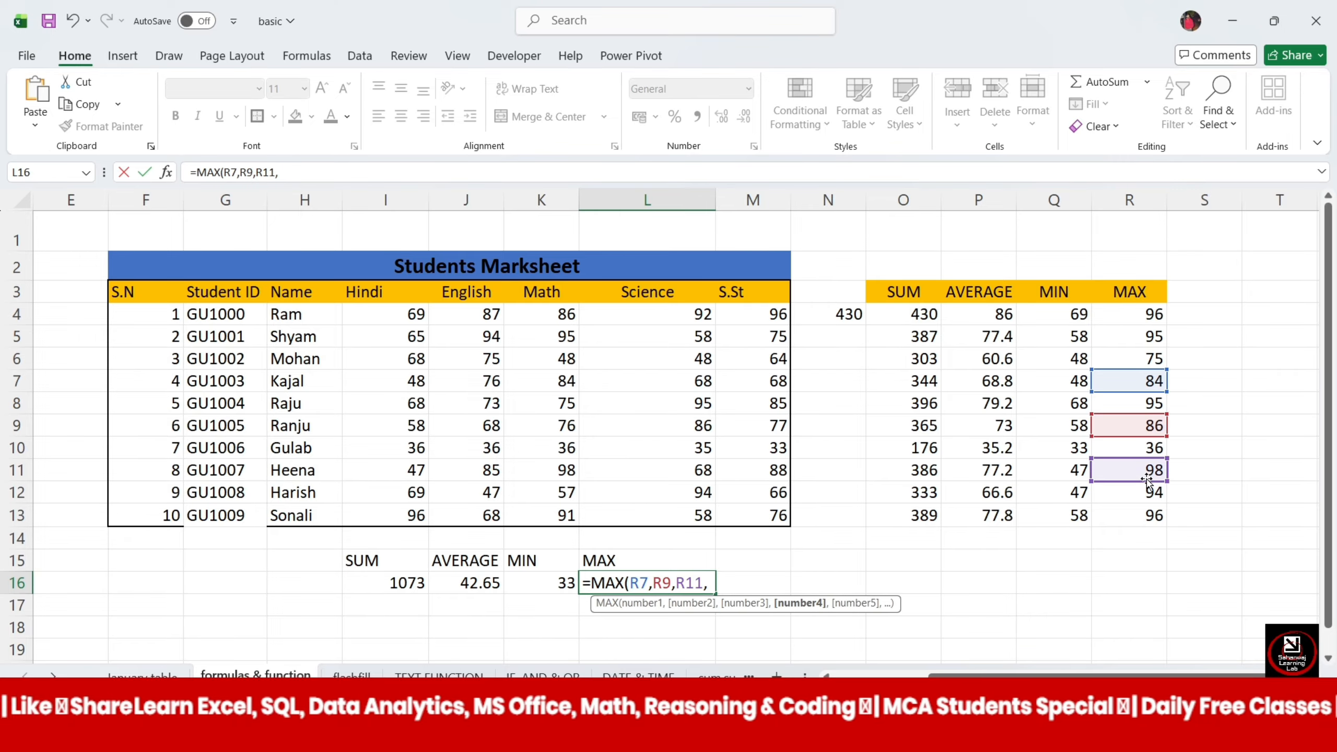
pyautogui.write(')')
pyautogui.press('Return')
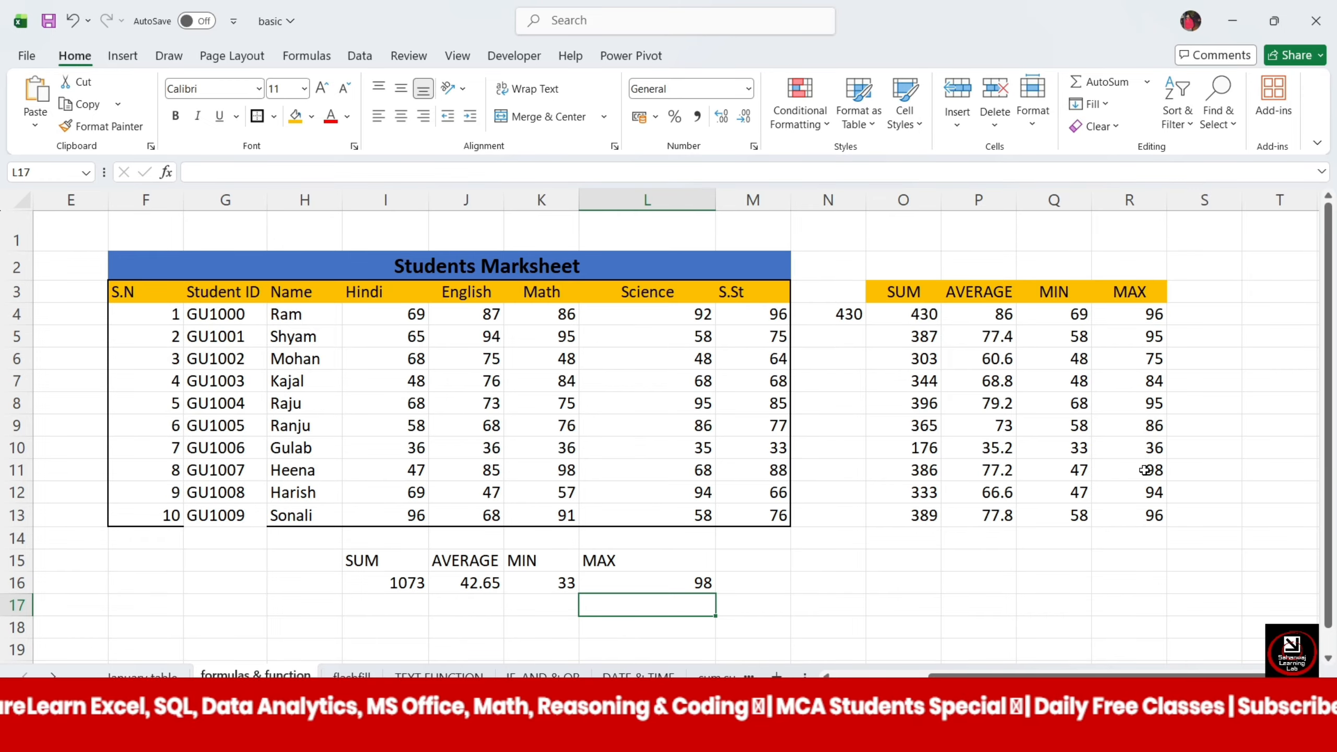
pyautogui.click(698, 582)
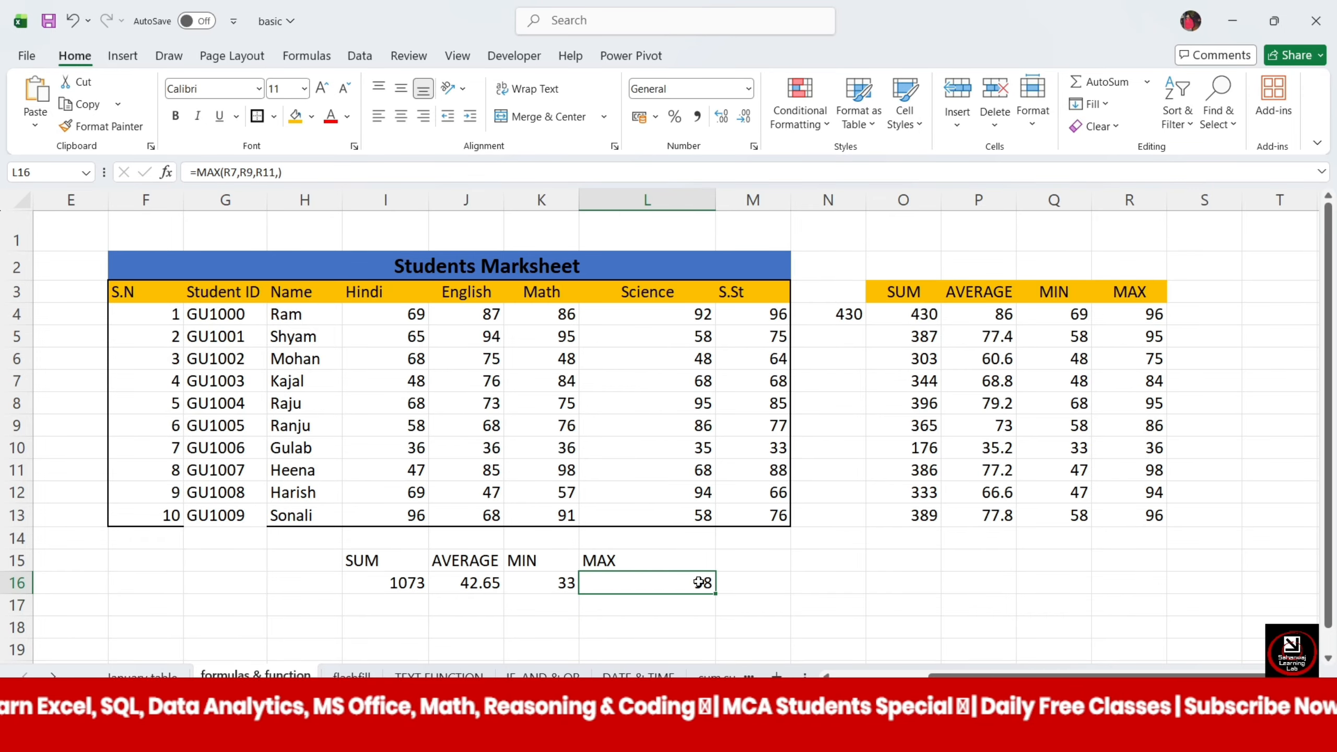
# Insert the AutoSum Max function in cell Q15, accepting the suggested range Q4:Q14.
pyautogui.scroll(-1, 698, 582)
pyautogui.click(1054, 520)
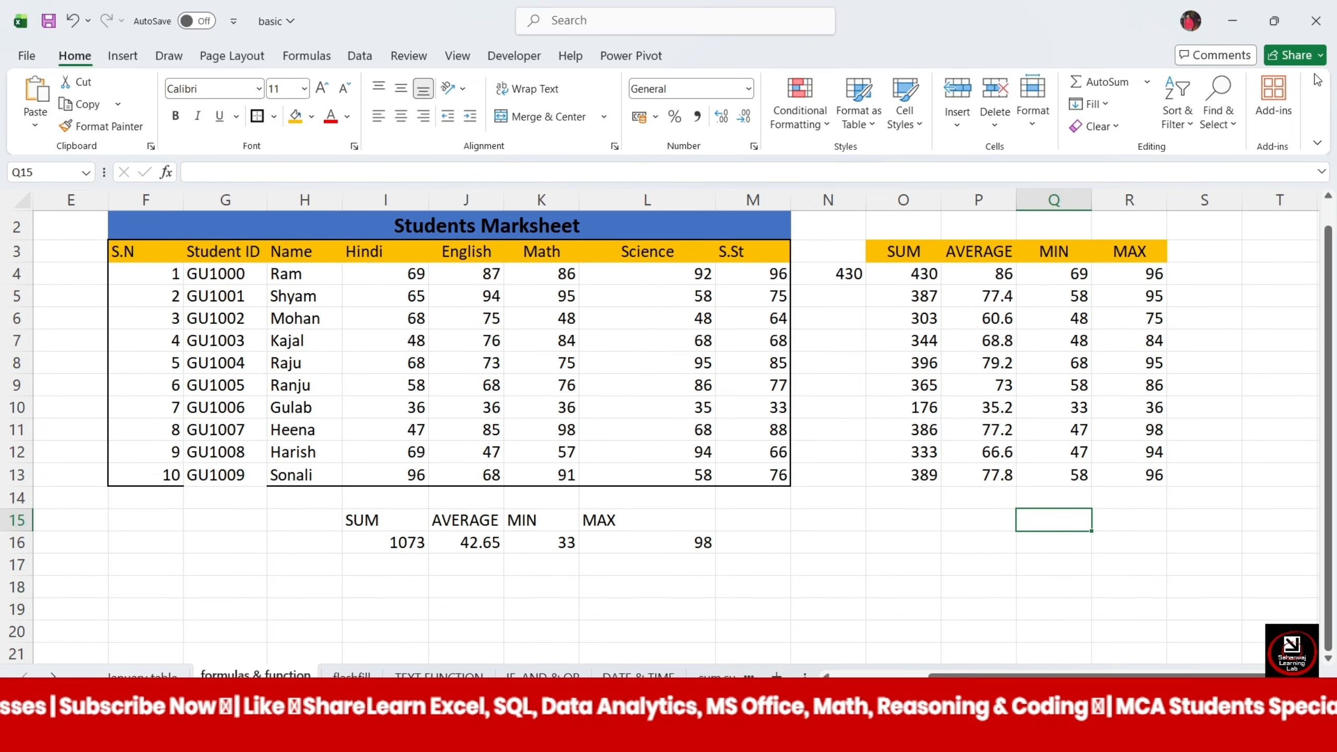
pyautogui.click(1147, 81)
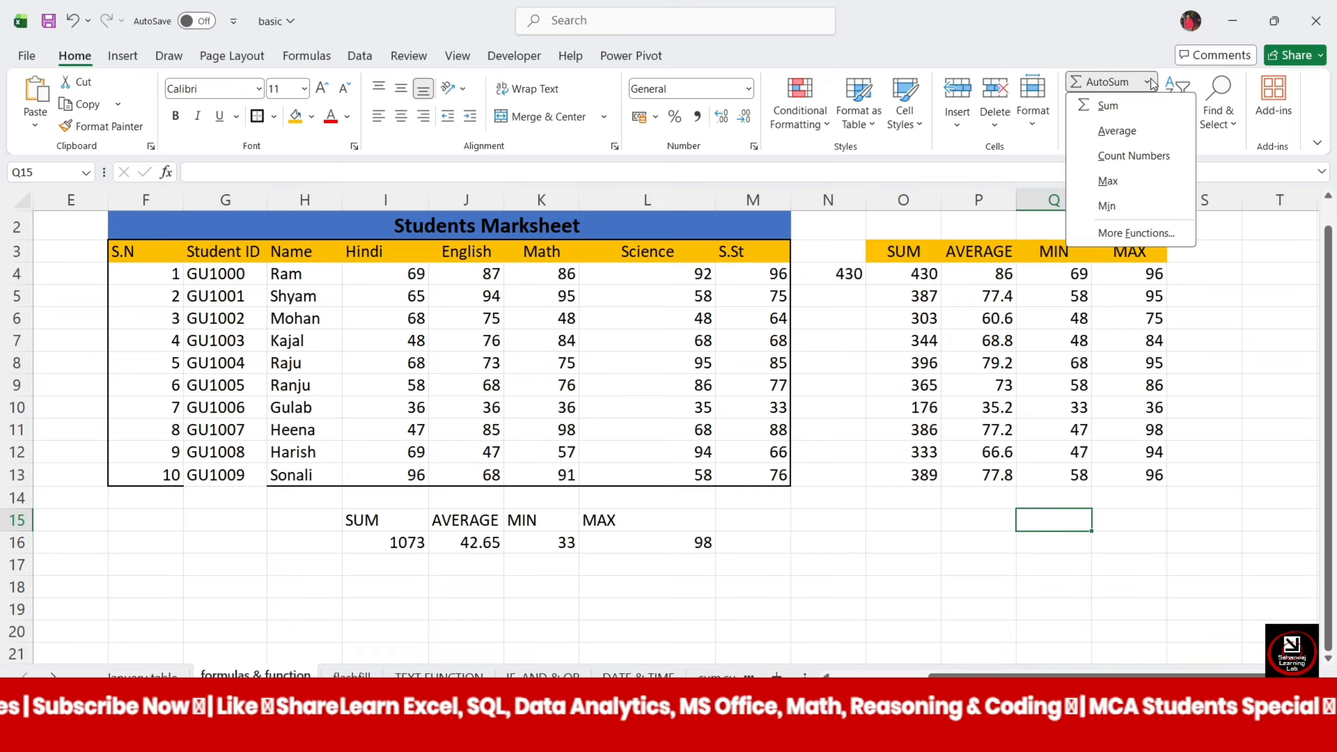
pyautogui.click(1108, 182)
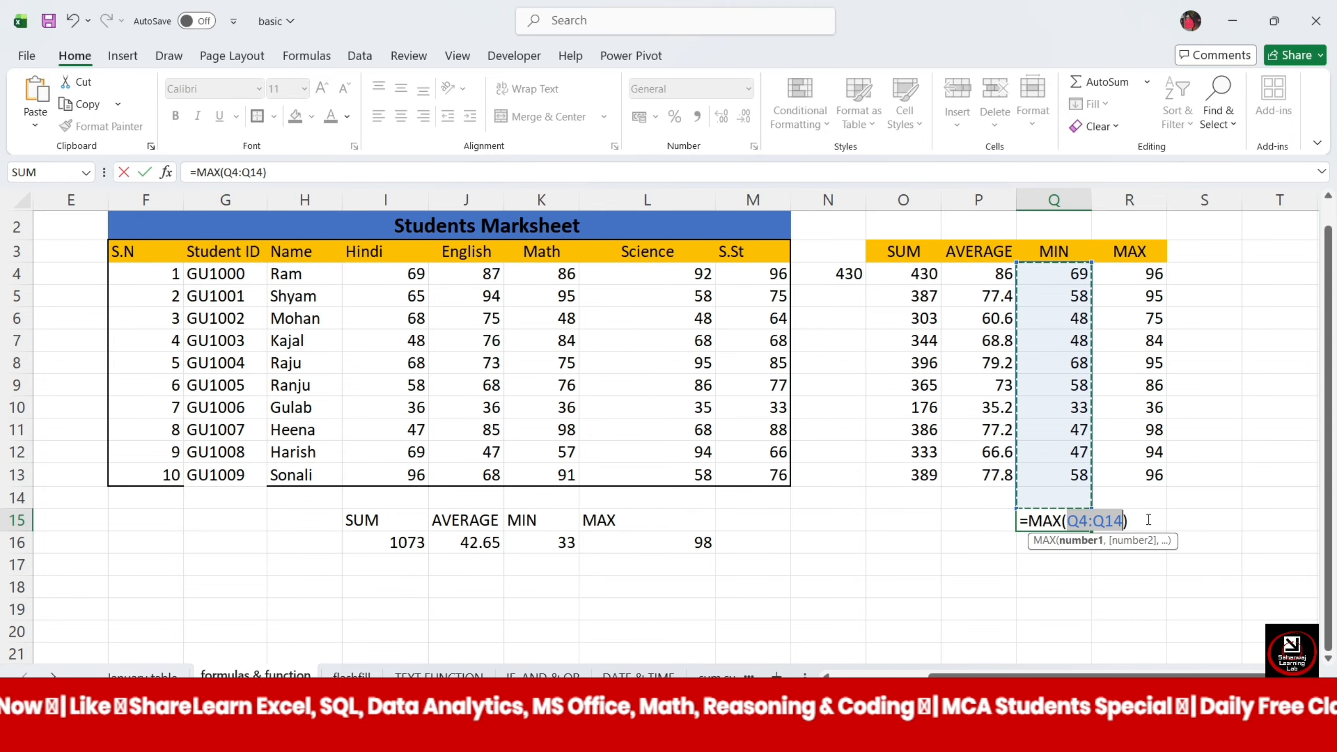
pyautogui.press('Return')
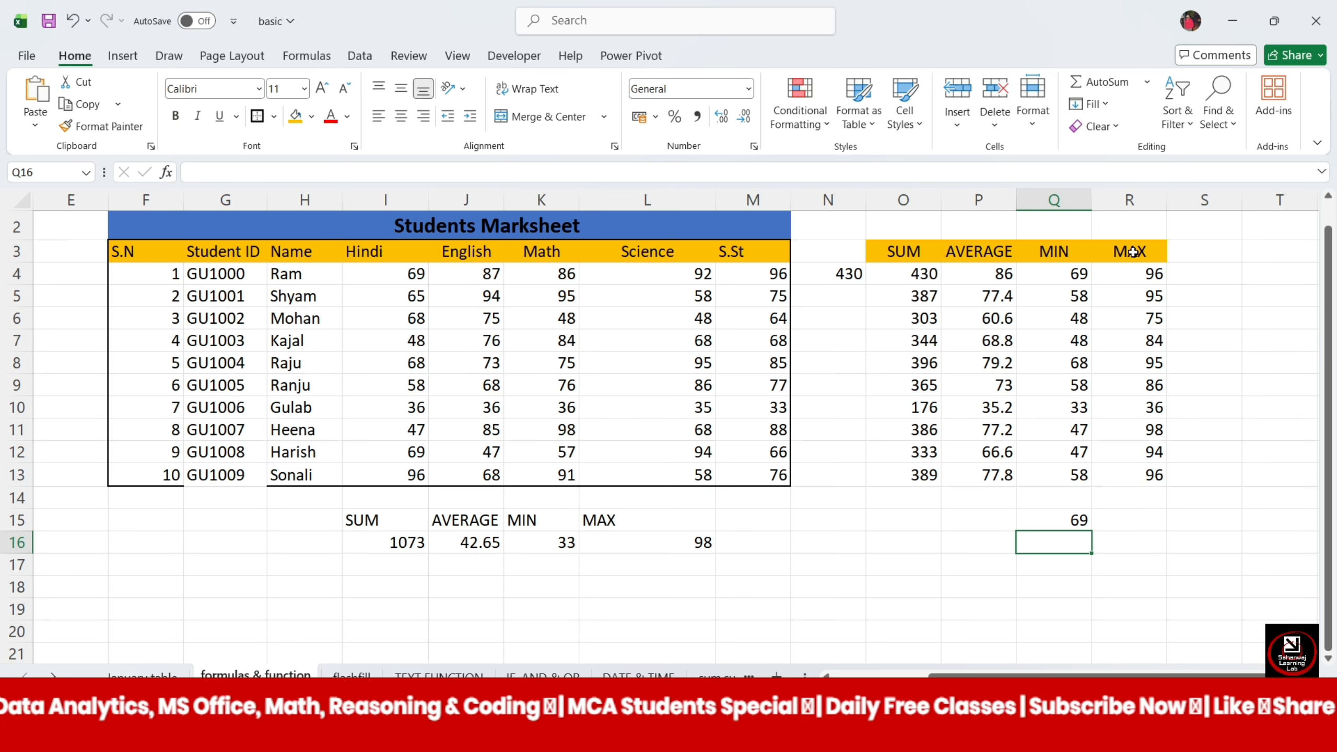
# View the additional functions offered by AutoSum in the Insert Function dialog, and close it without inserting one.
pyautogui.click(1147, 84)
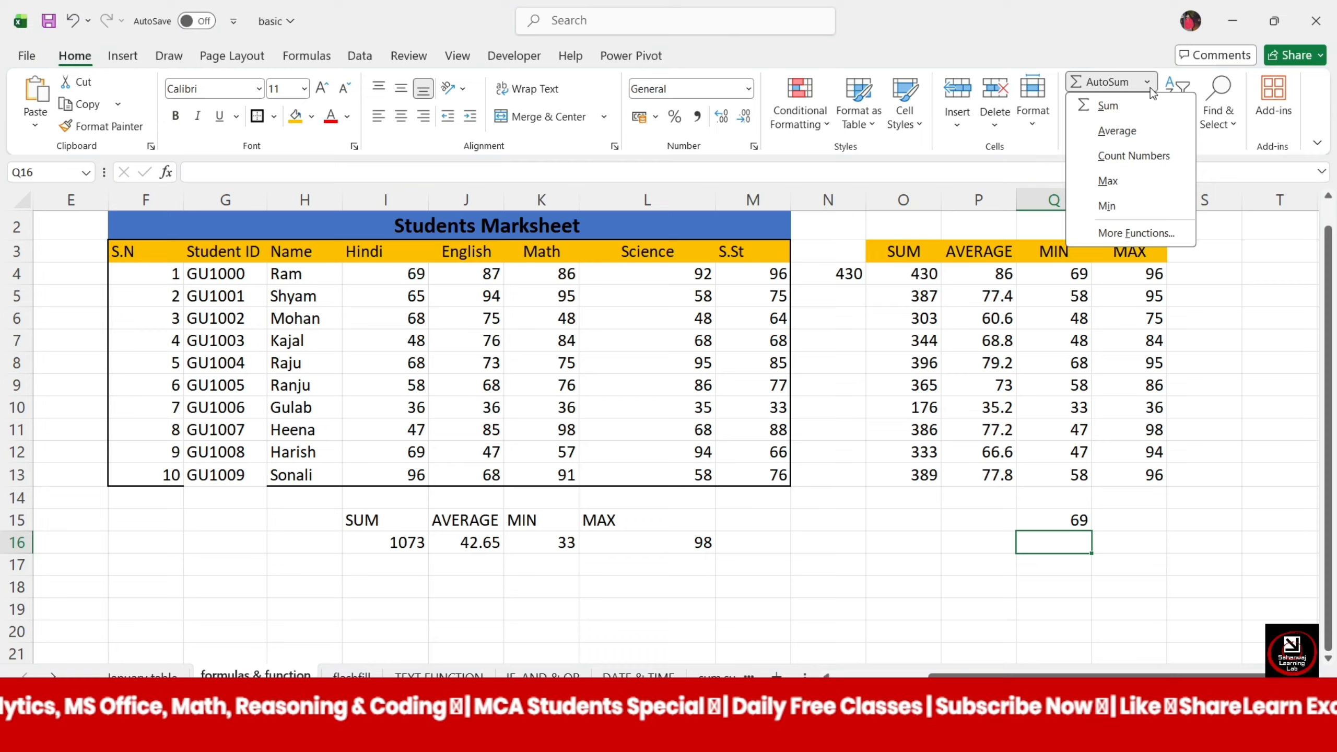
pyautogui.click(1132, 231)
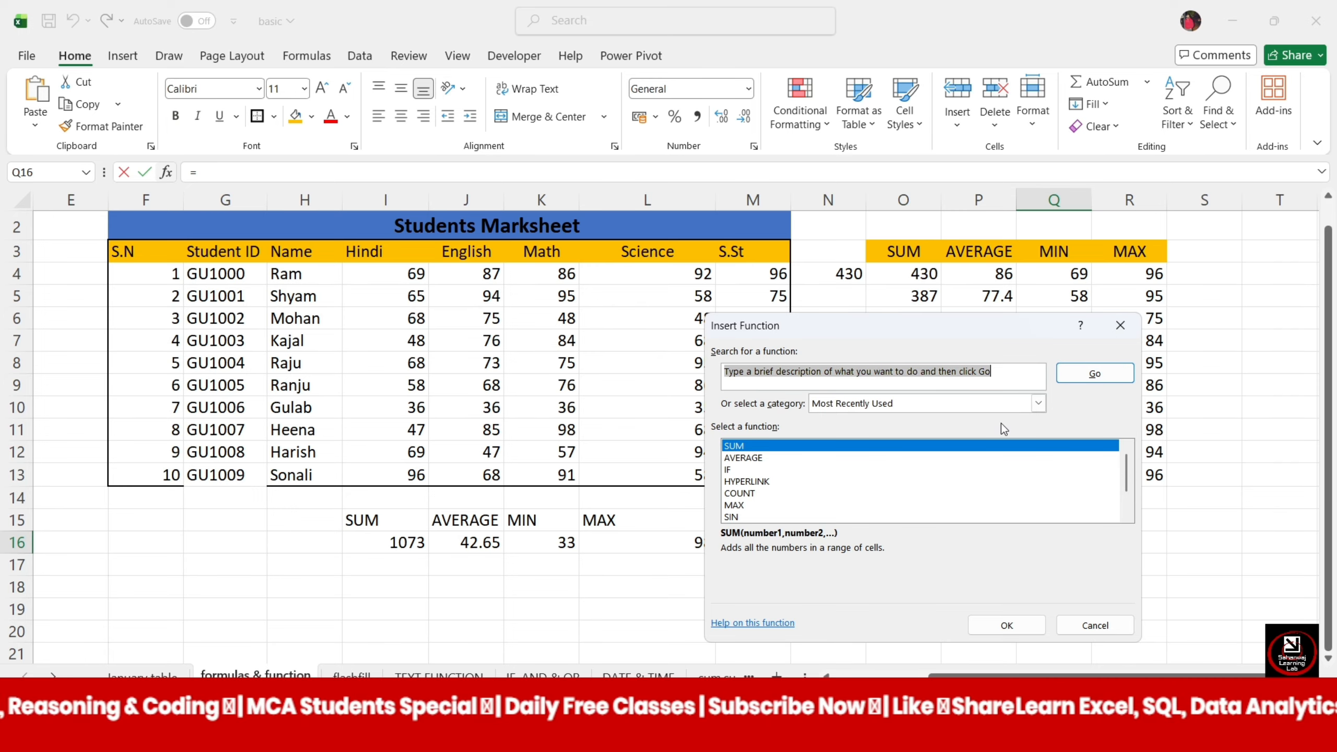
pyautogui.click(1122, 324)
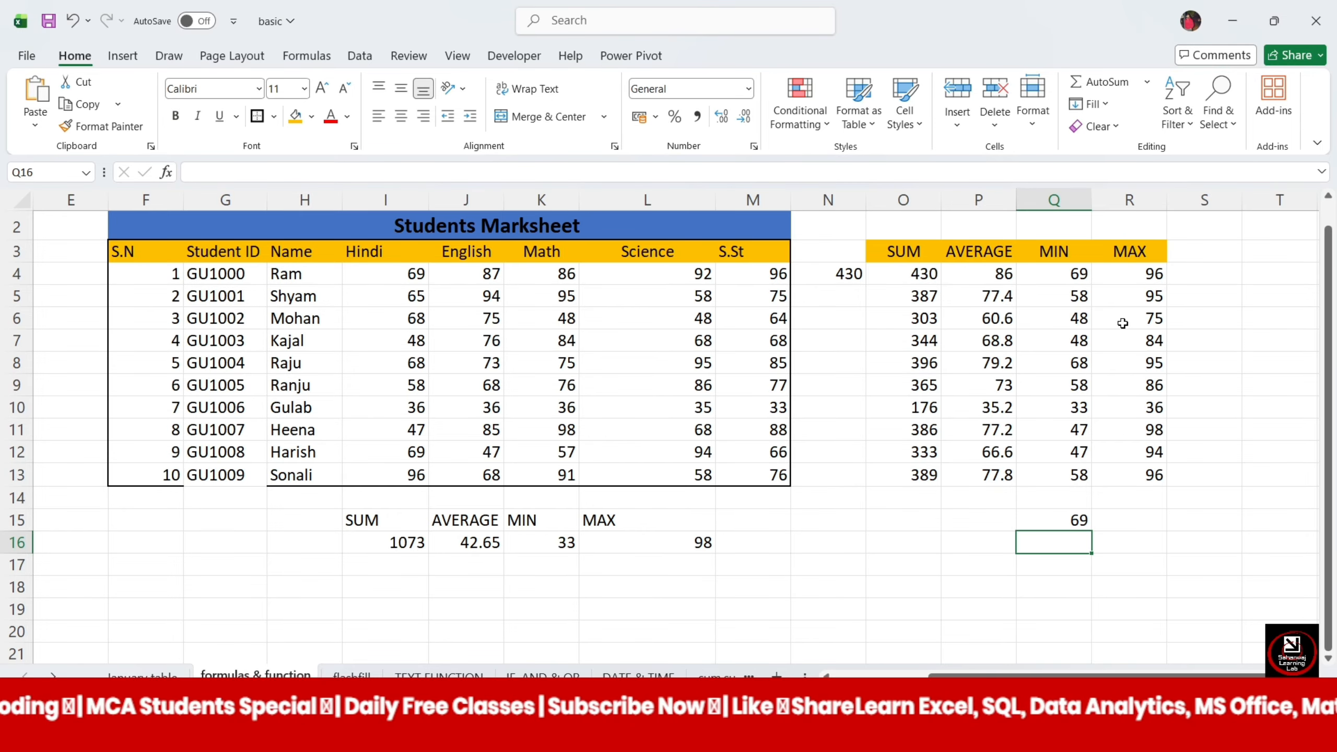
pyautogui.scroll(-1, 858, 311)
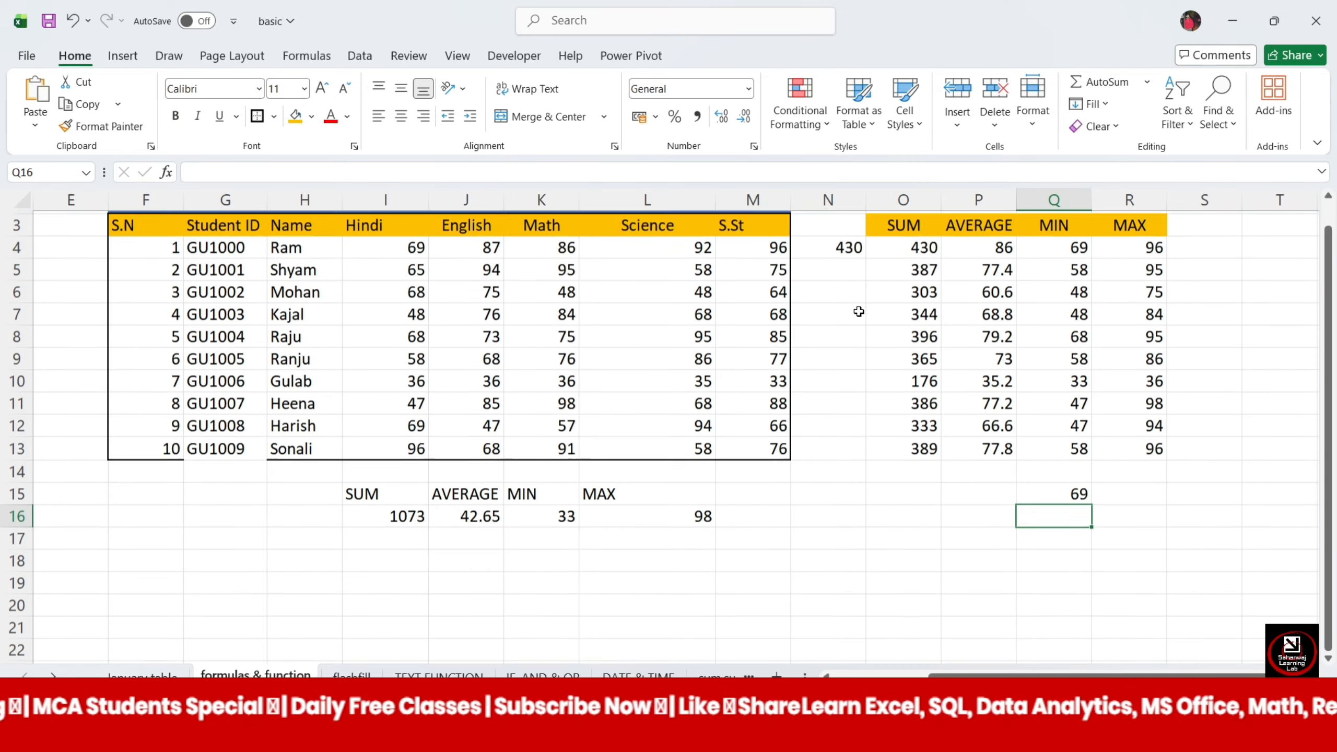
pyautogui.scroll(1, 859, 311)
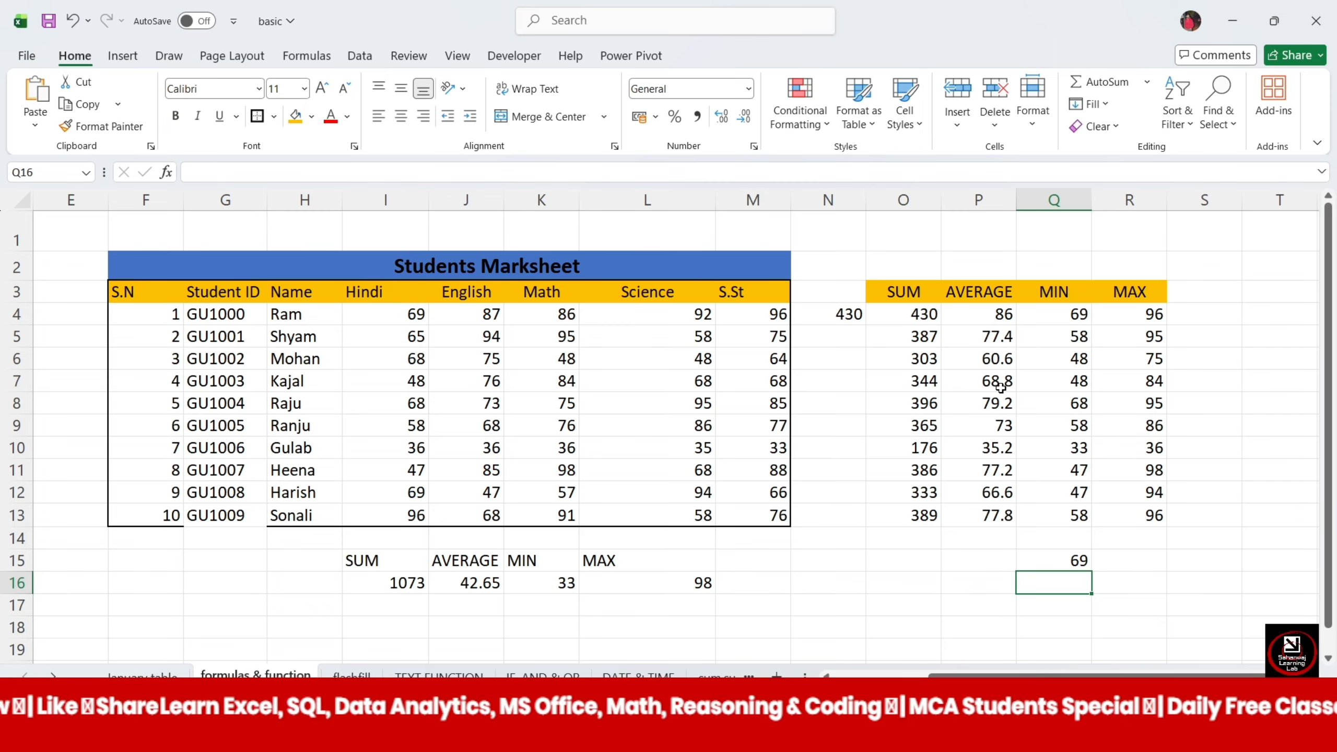
pyautogui.click(884, 562)
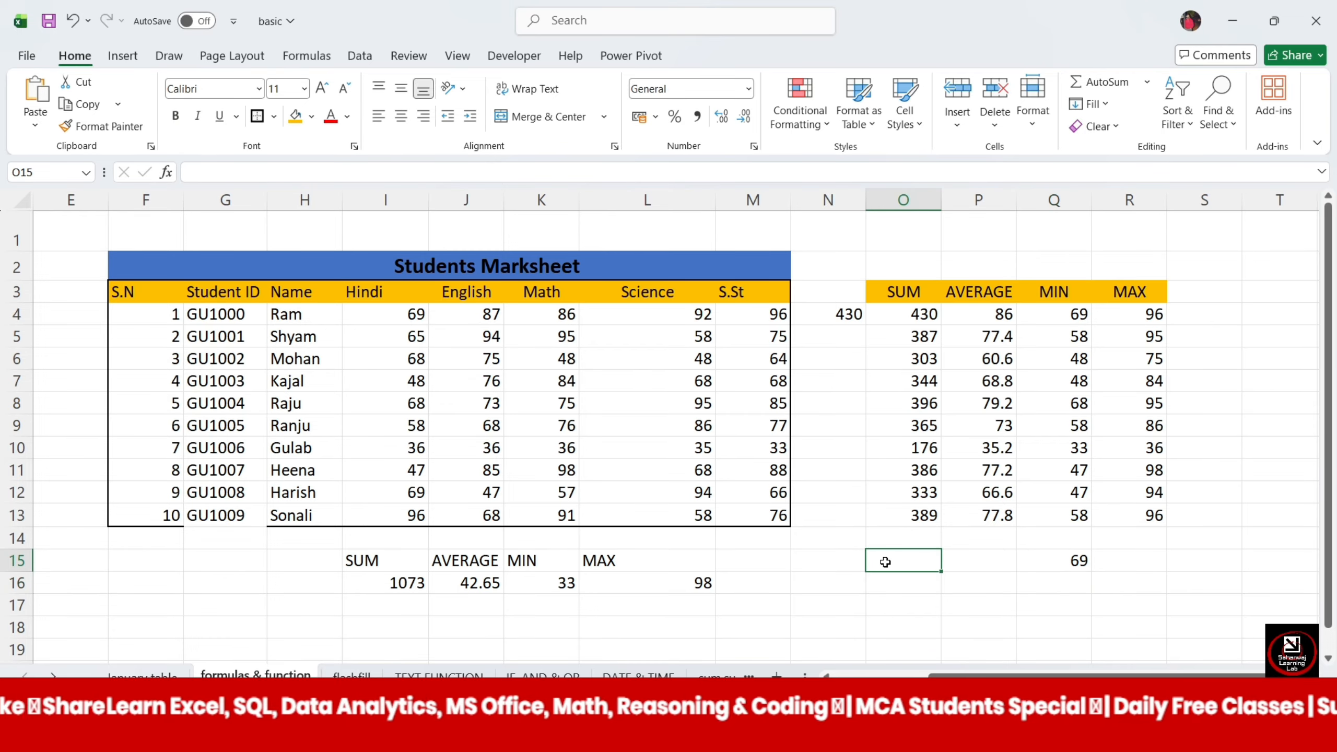